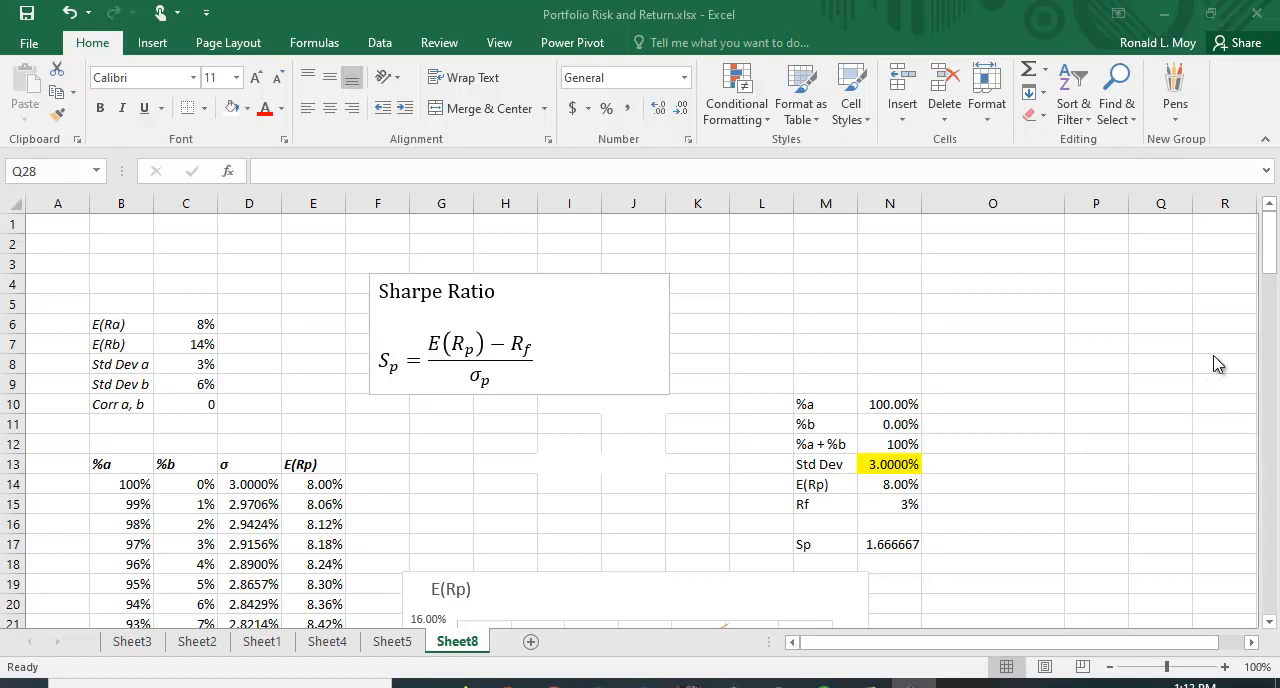
scroll(1197, 367, "down", 4)
scroll(1197, 367, "down", 2)
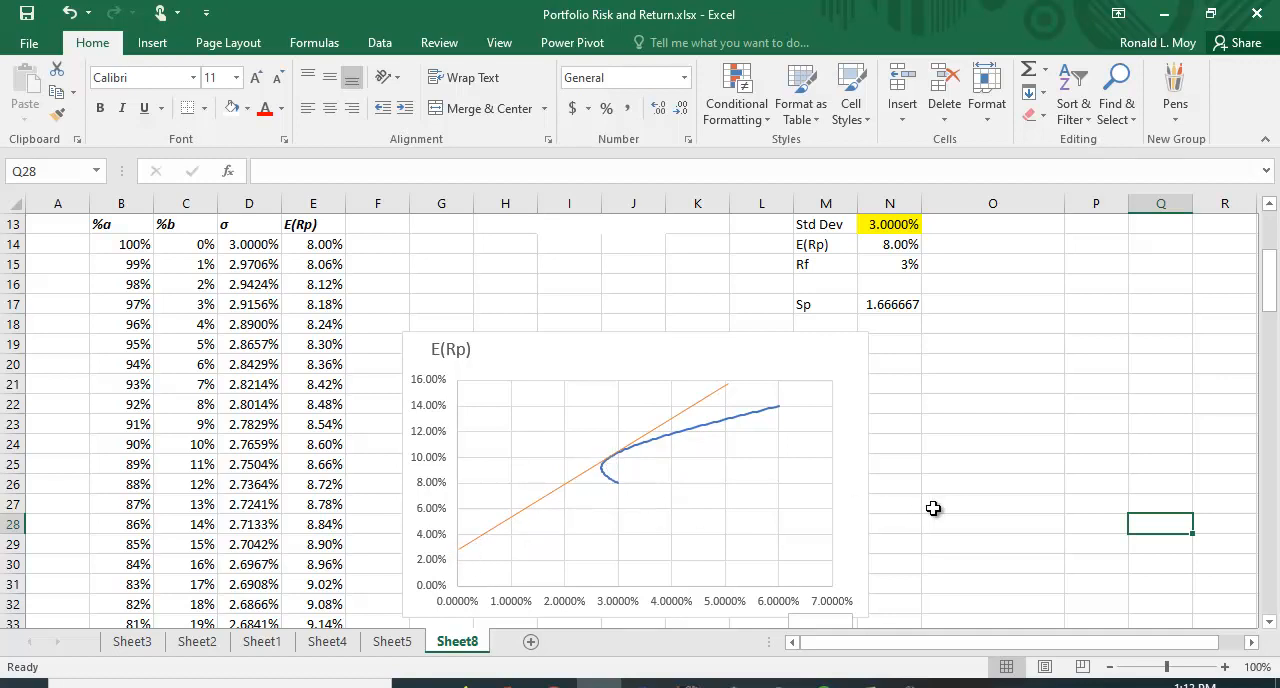
scroll(933, 509, "up", 4)
scroll(933, 509, "up", 4)
scroll(933, 509, "up", 4)
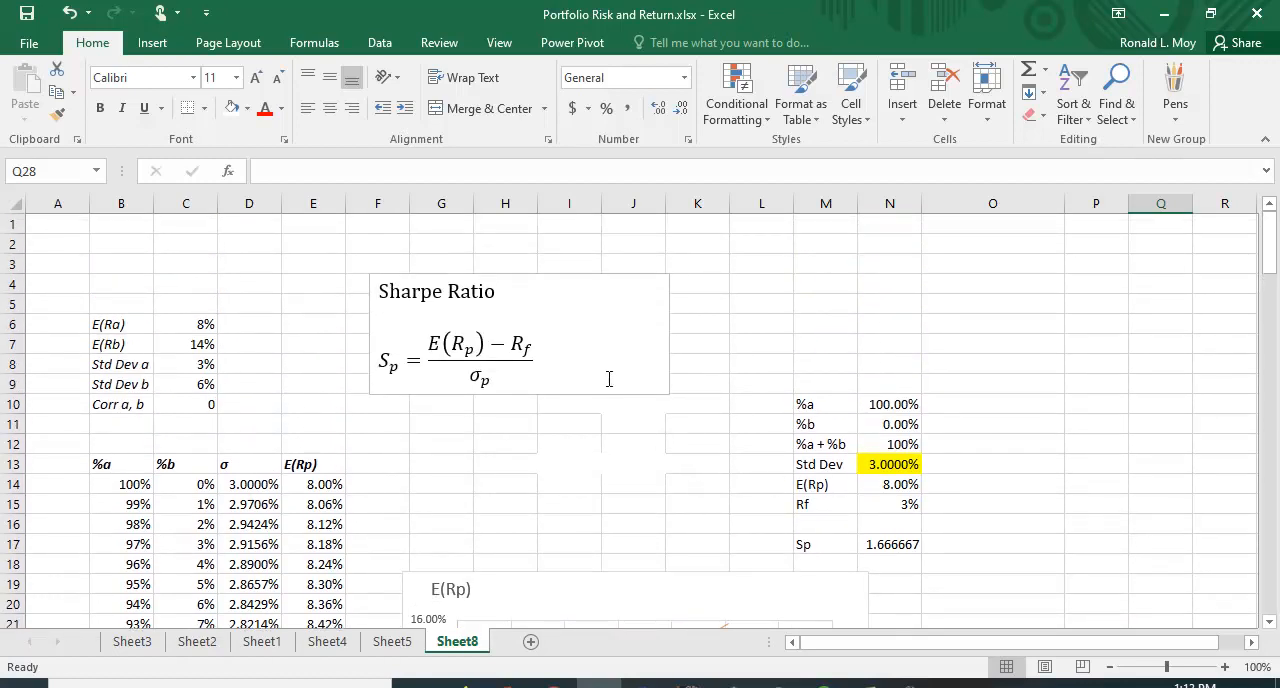
scroll(608, 378, "down", 3)
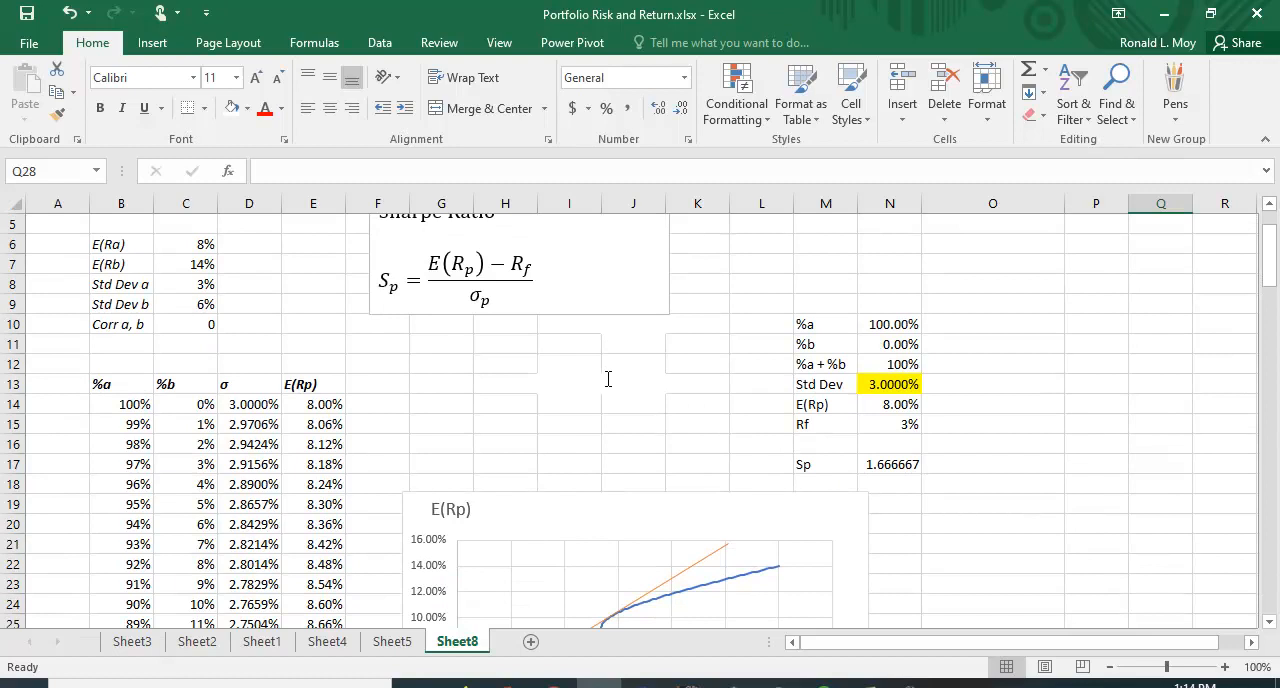
scroll(608, 378, "down", 5)
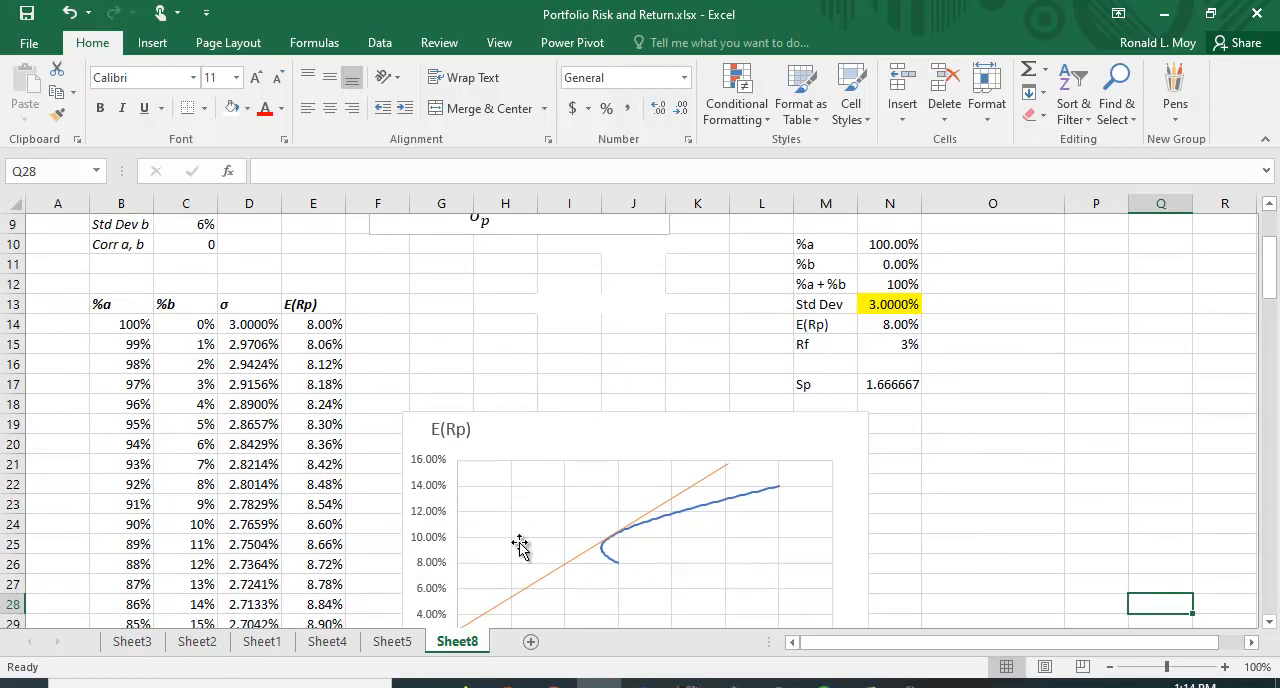
scroll(584, 532, "up", 8)
scroll(548, 431, "down", 4)
scroll(480, 500, "down", 4)
scroll(574, 498, "up", 8)
scroll(574, 498, "down", 4)
scroll(574, 520, "down", 4)
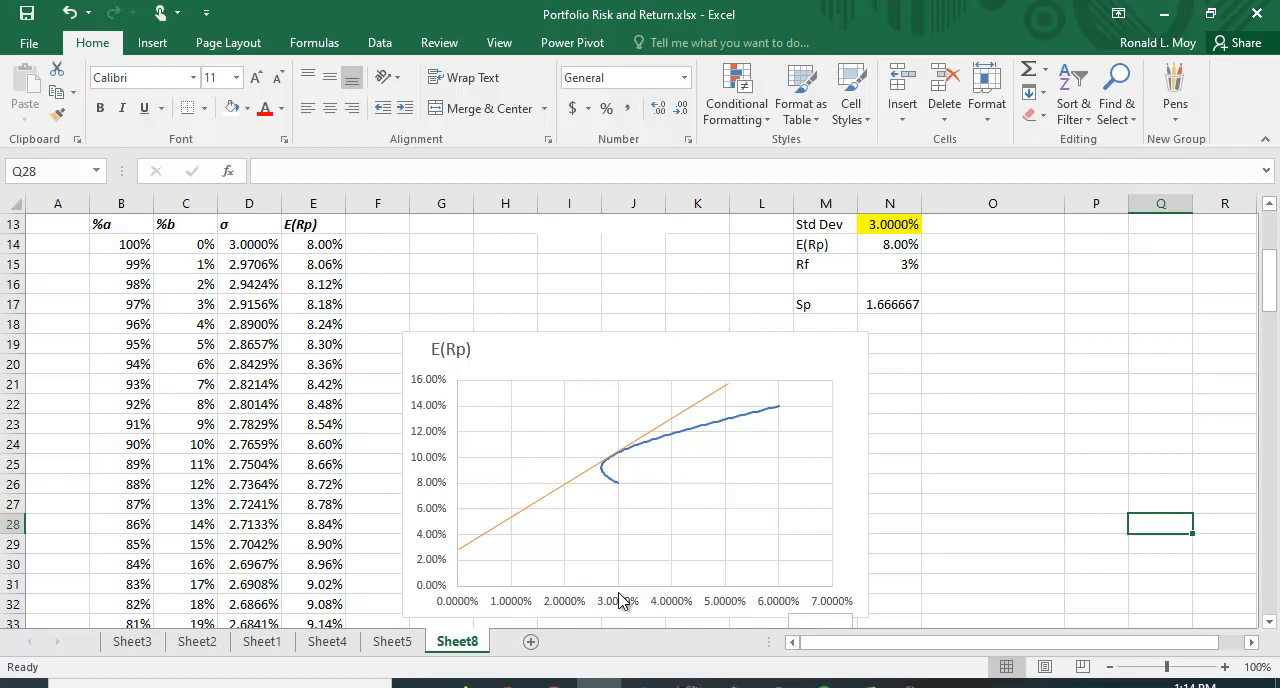
scroll(855, 537, "up", 7)
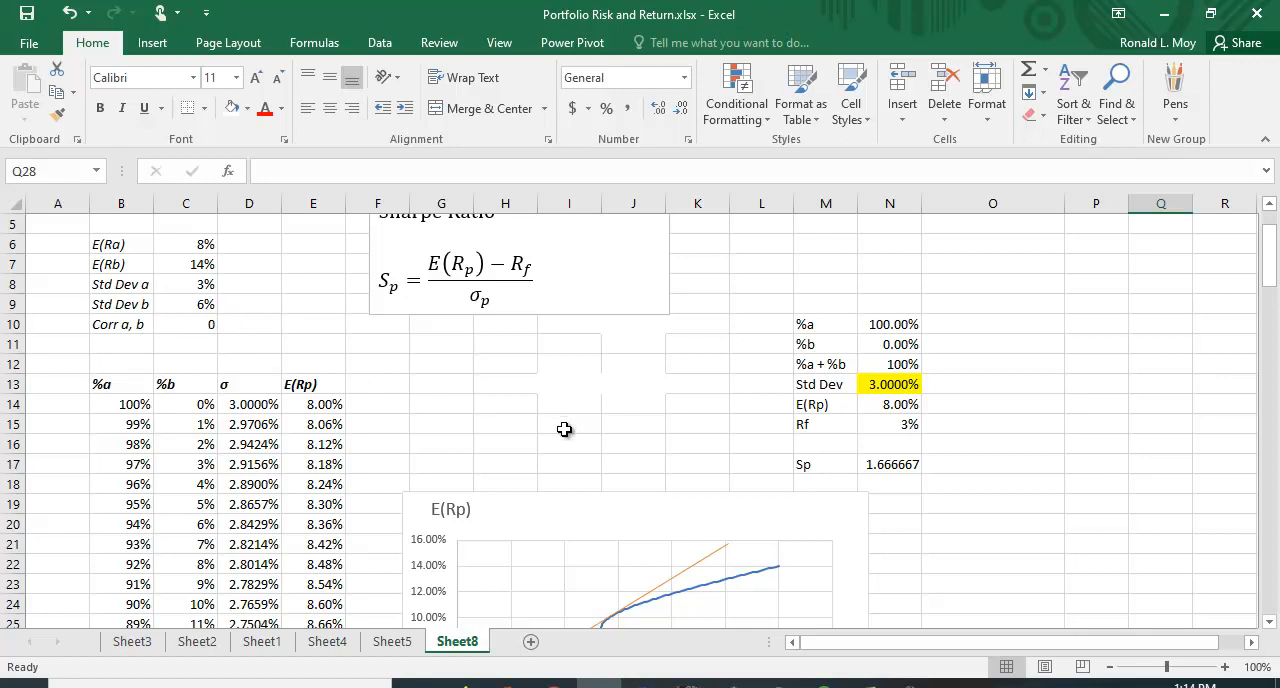
scroll(565, 430, "down", 2)
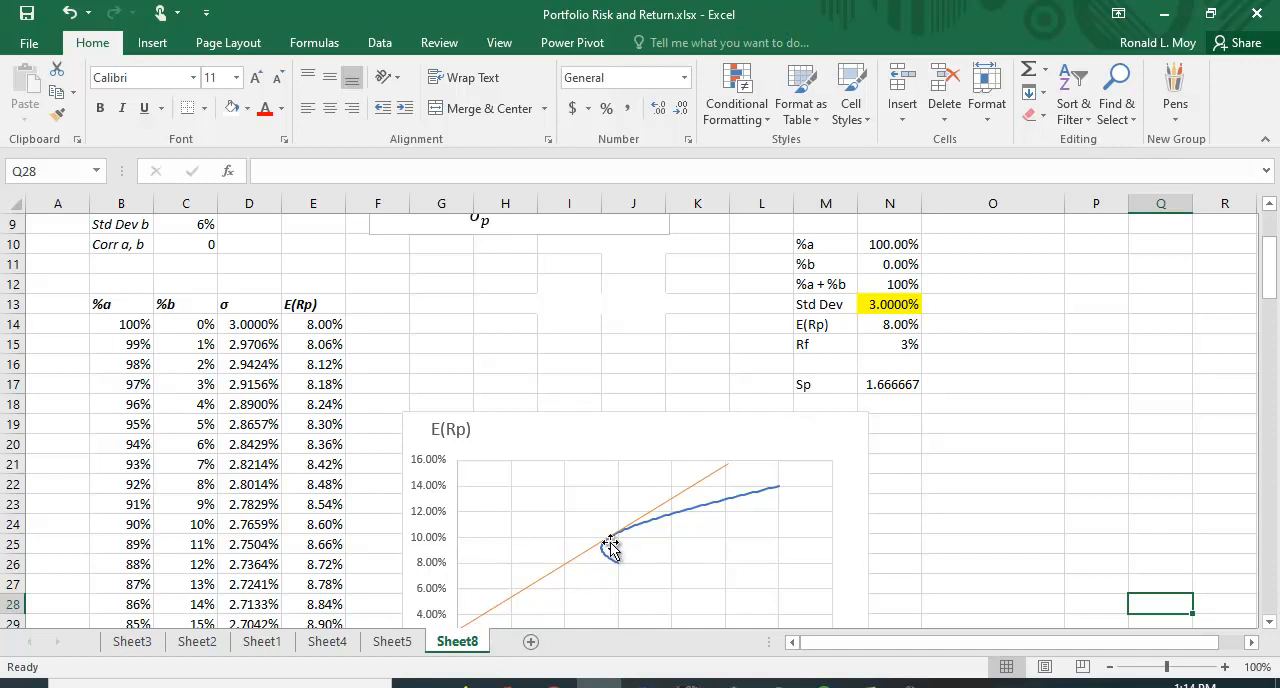
scroll(609, 541, "down", 4)
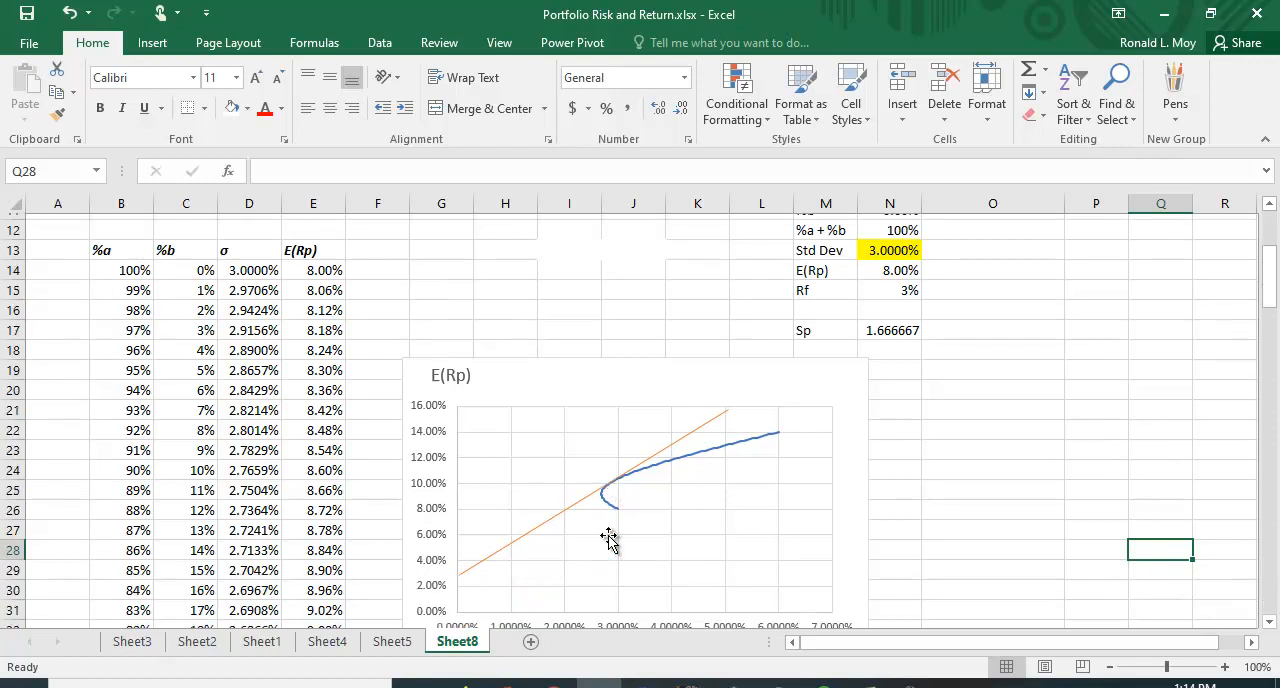
scroll(609, 541, "down", 4)
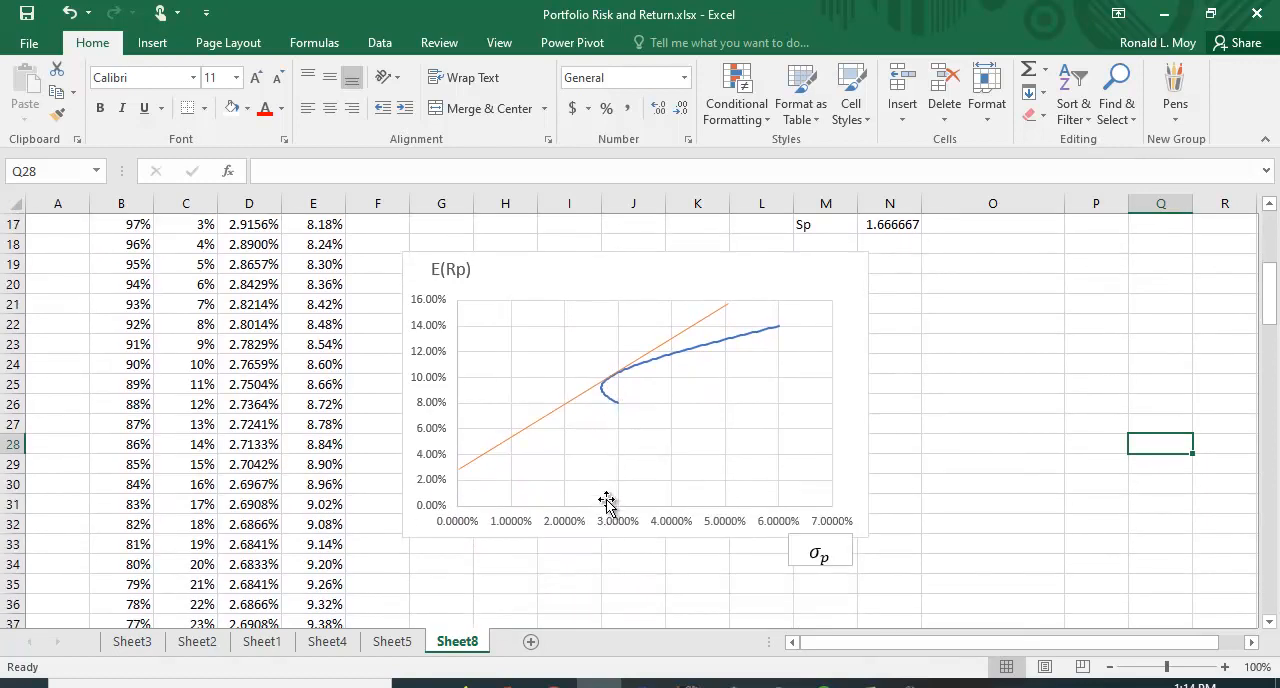
scroll(806, 517, "up", 2)
scroll(806, 517, "up", 1)
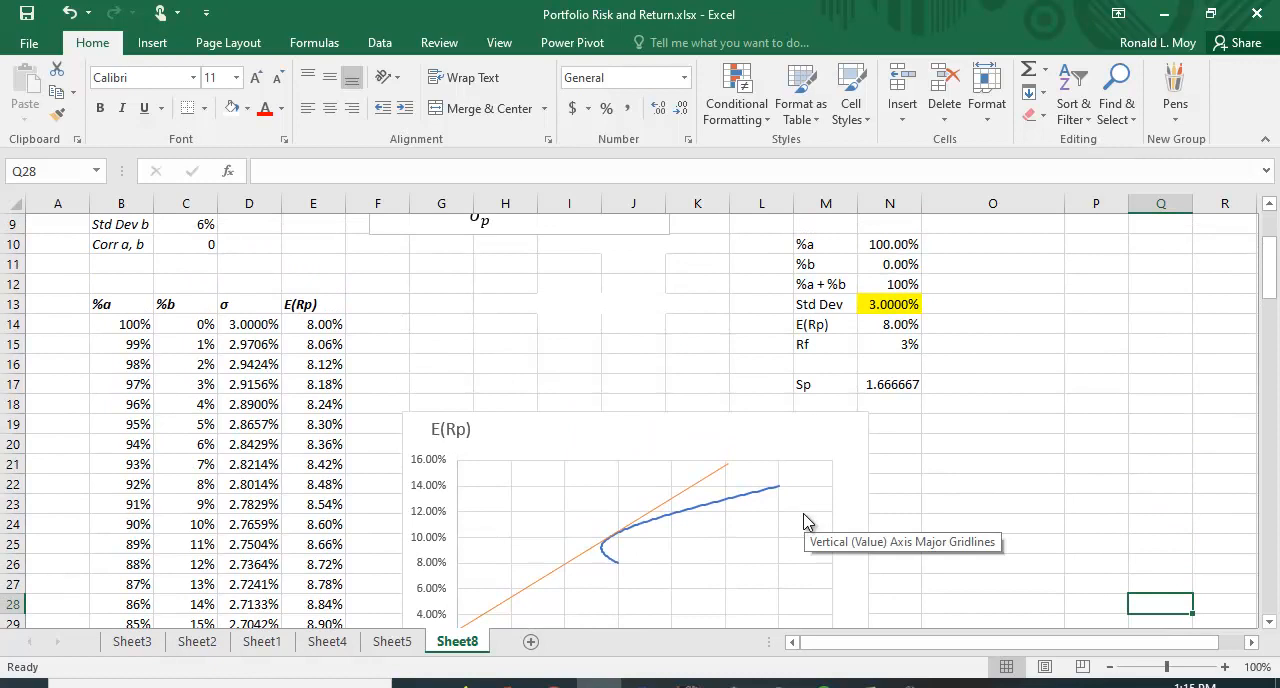
Select the Sharpe ratio cell N17, check the Data tools, and go to the workbook's File page.
left_click(890, 384)
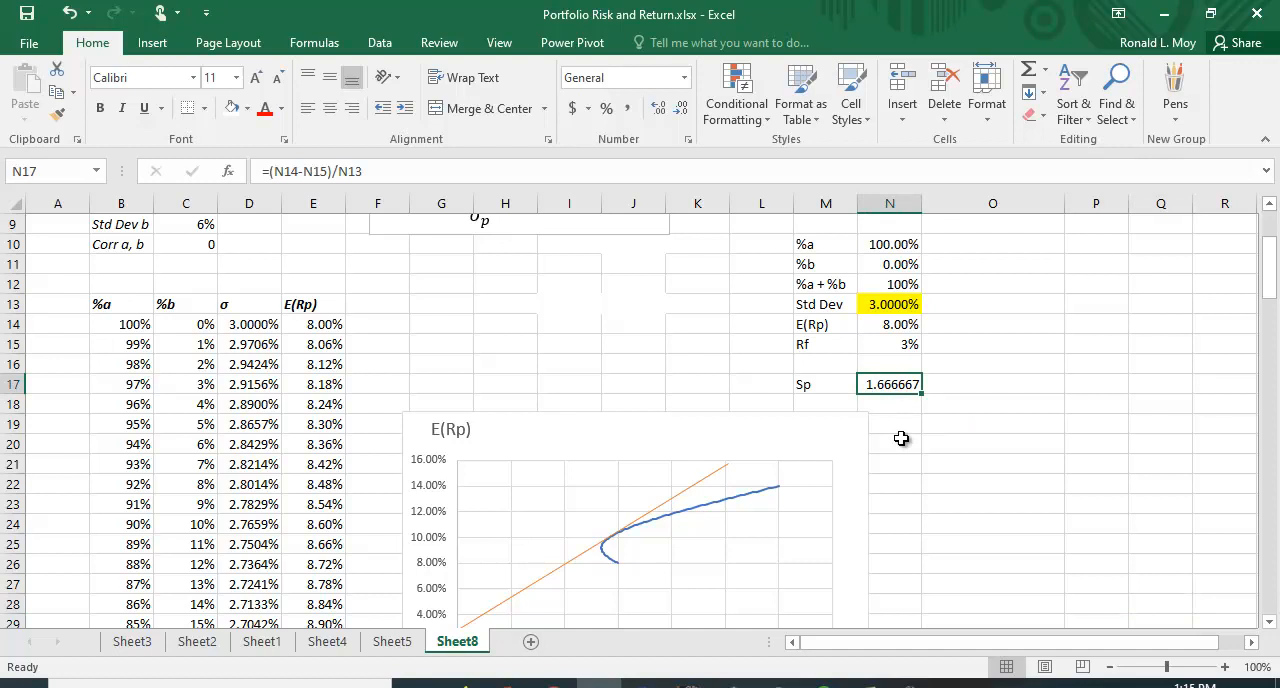
left_click(384, 46)
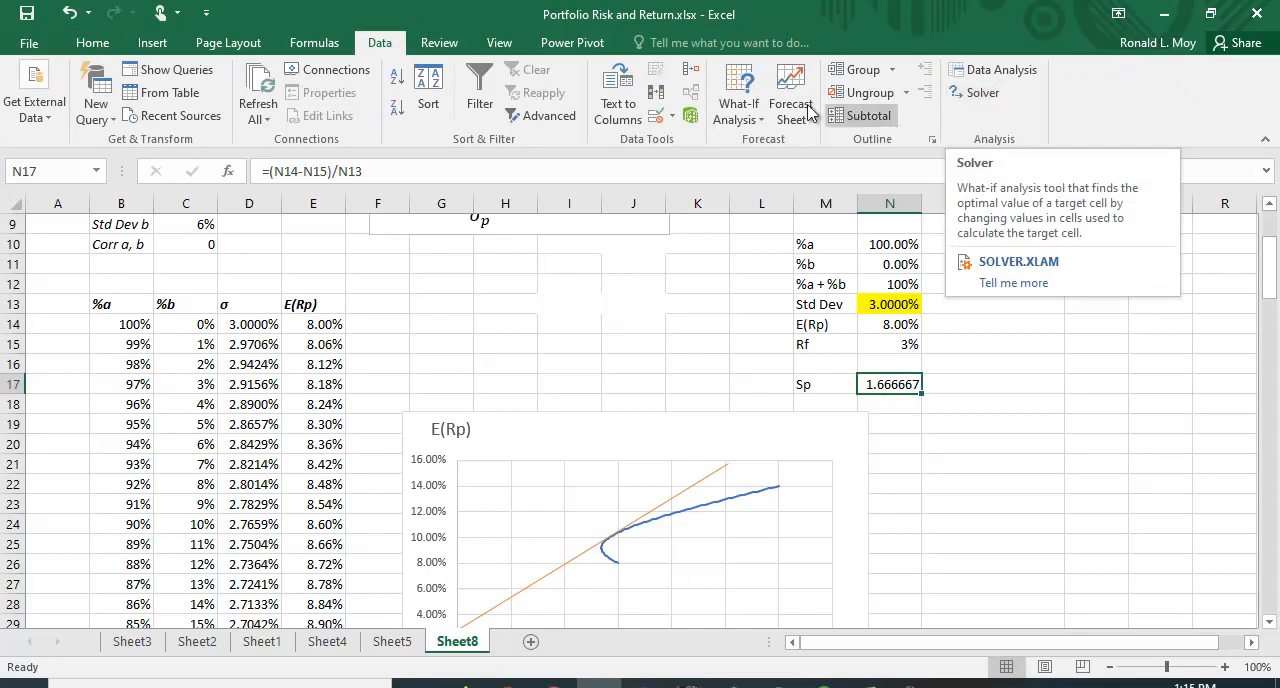
left_click(28, 43)
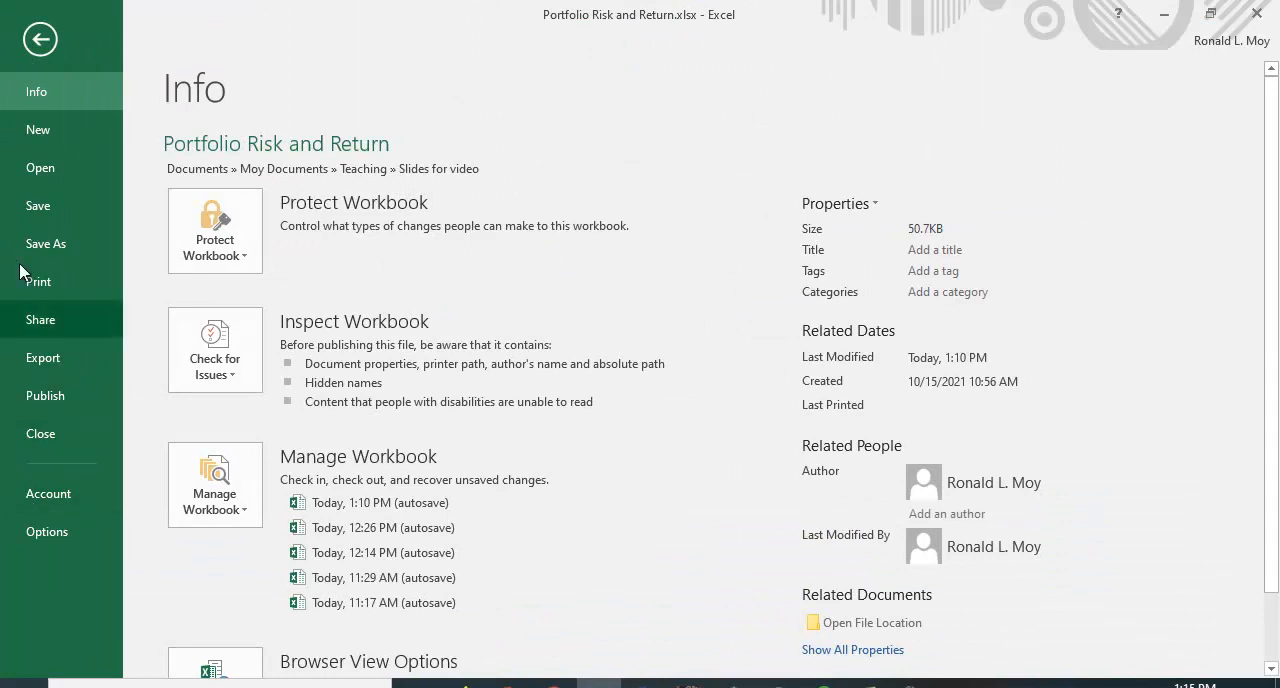
Enable the Solver Add-in via Options > Add-Ins > Go and return to the worksheet.
left_click(47, 532)
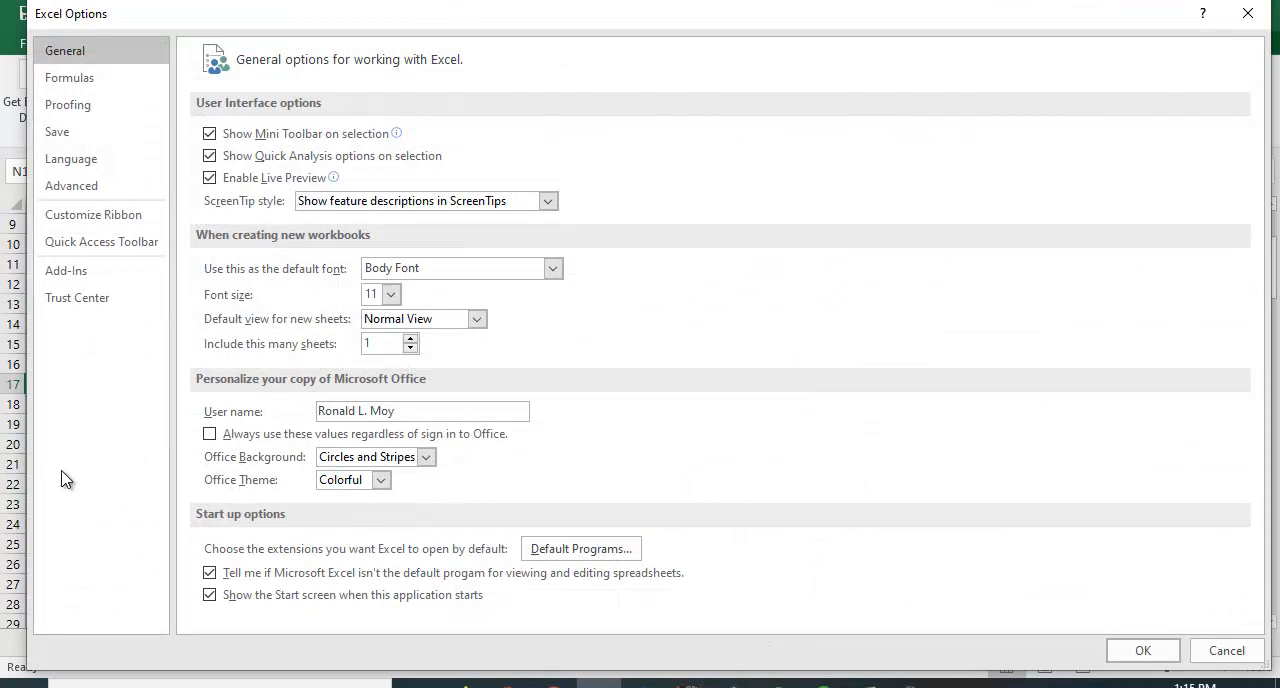
left_click(73, 275)
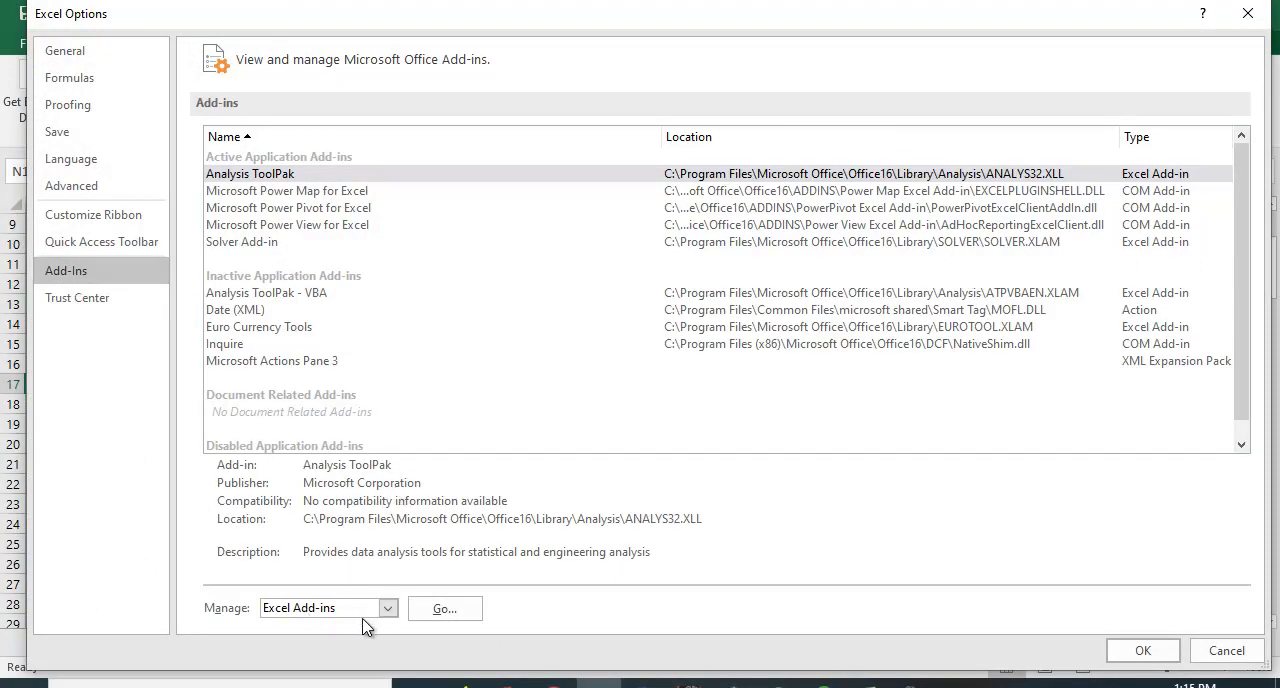
left_click(443, 612)
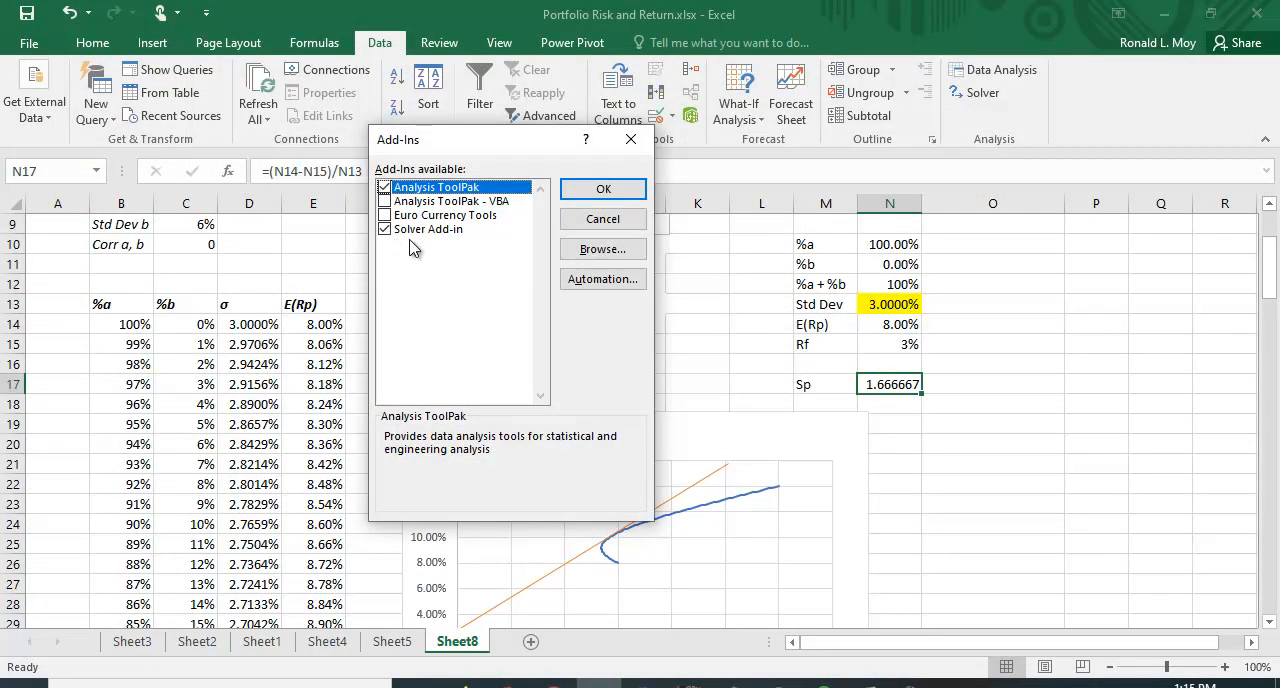
left_click(602, 189)
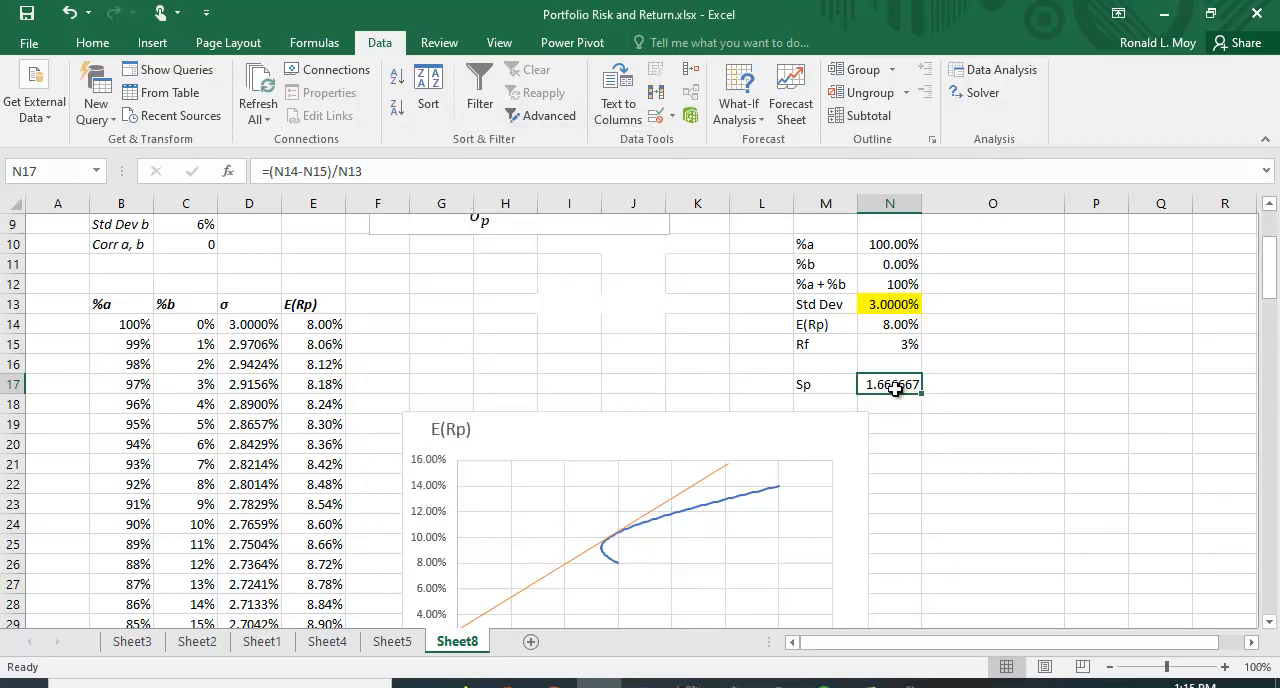
Configure Solver: maximize $N$17 by changing $N$10:$N$11 with constraint $N$12 = 100%.
left_click(983, 93)
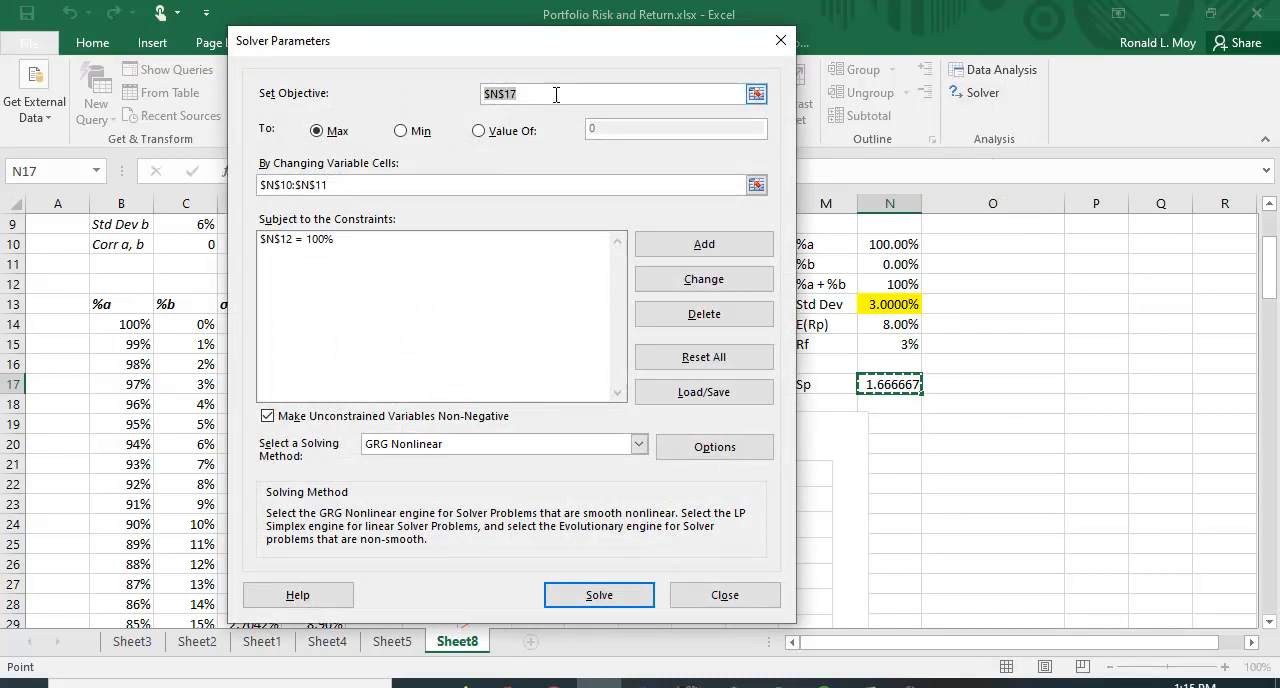
left_click(893, 388)
left_click(756, 185)
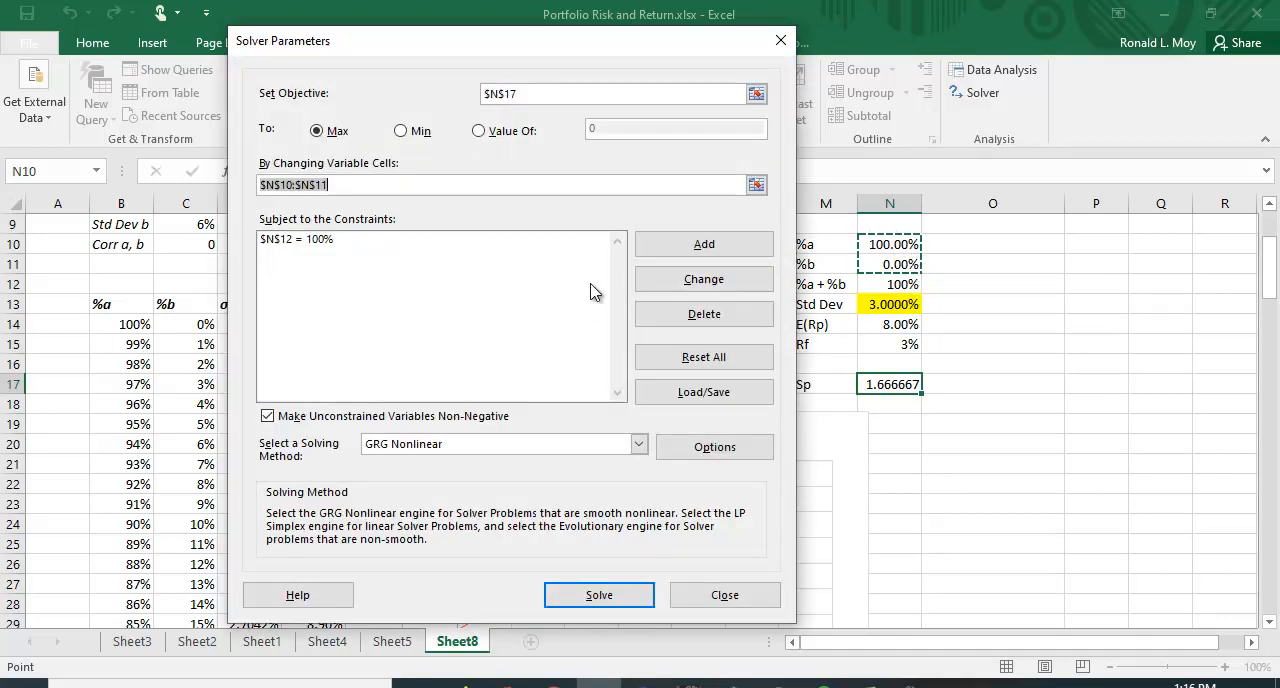
left_click(428, 240)
left_click(702, 314)
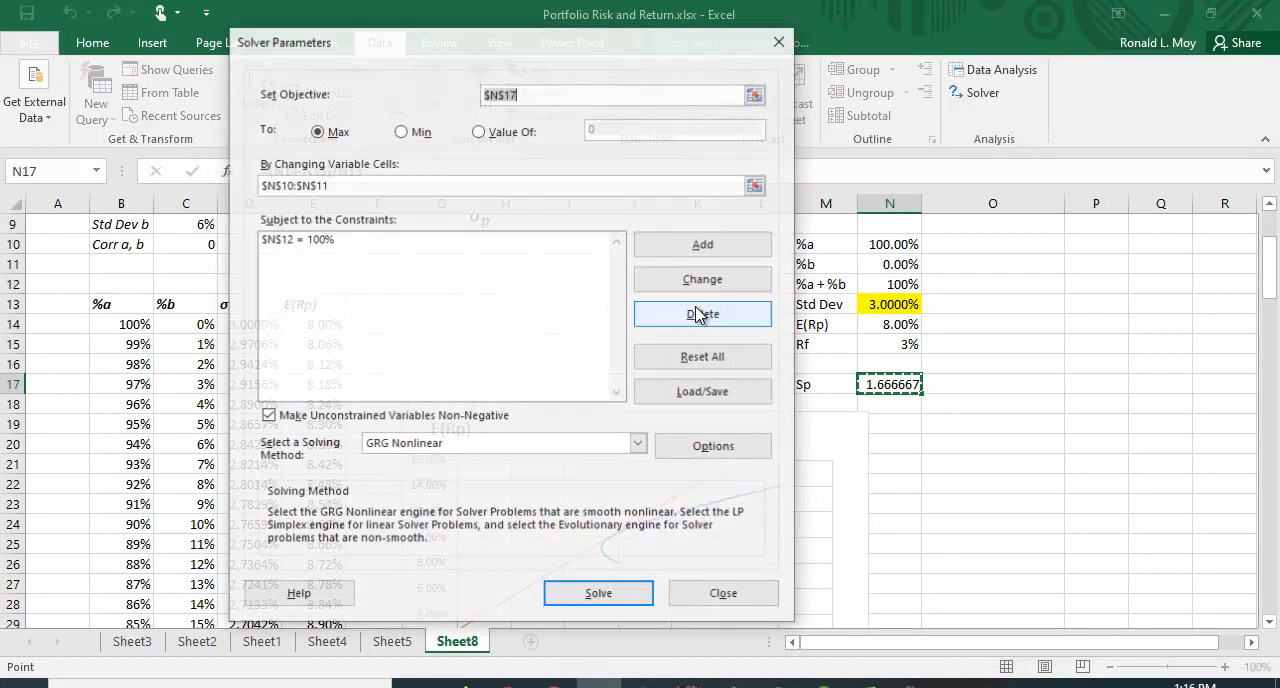
left_click(340, 240)
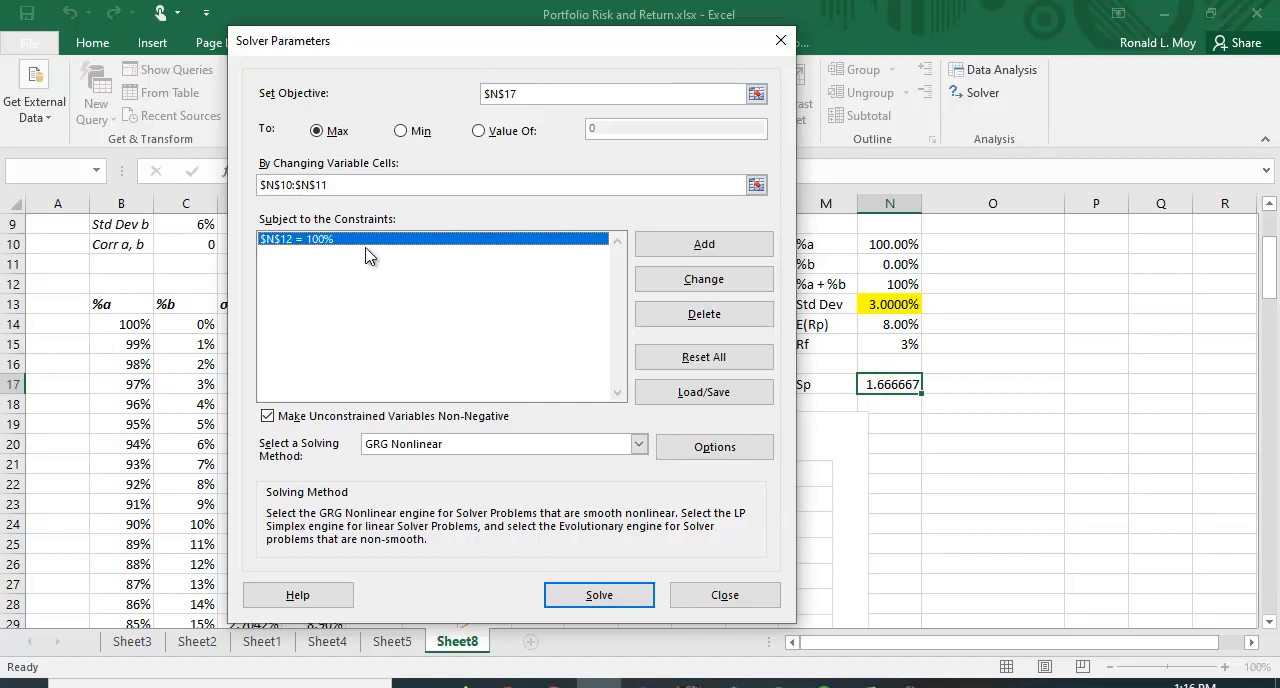
left_click(704, 314)
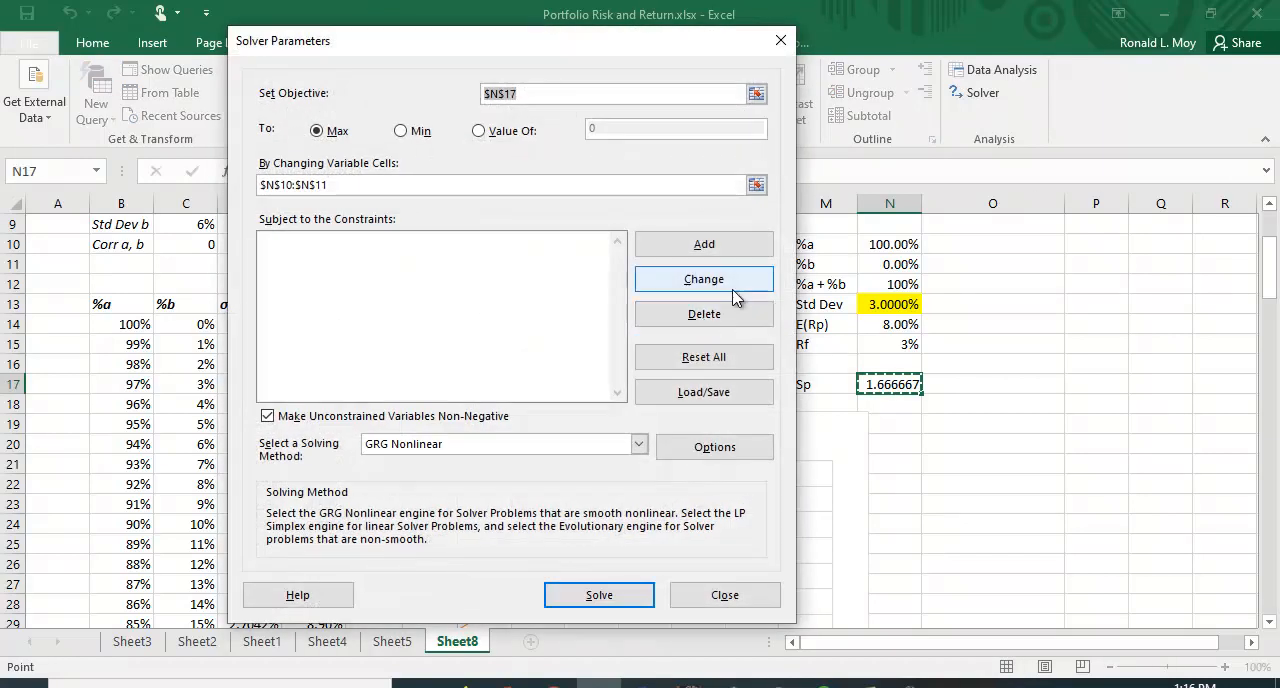
left_click(704, 244)
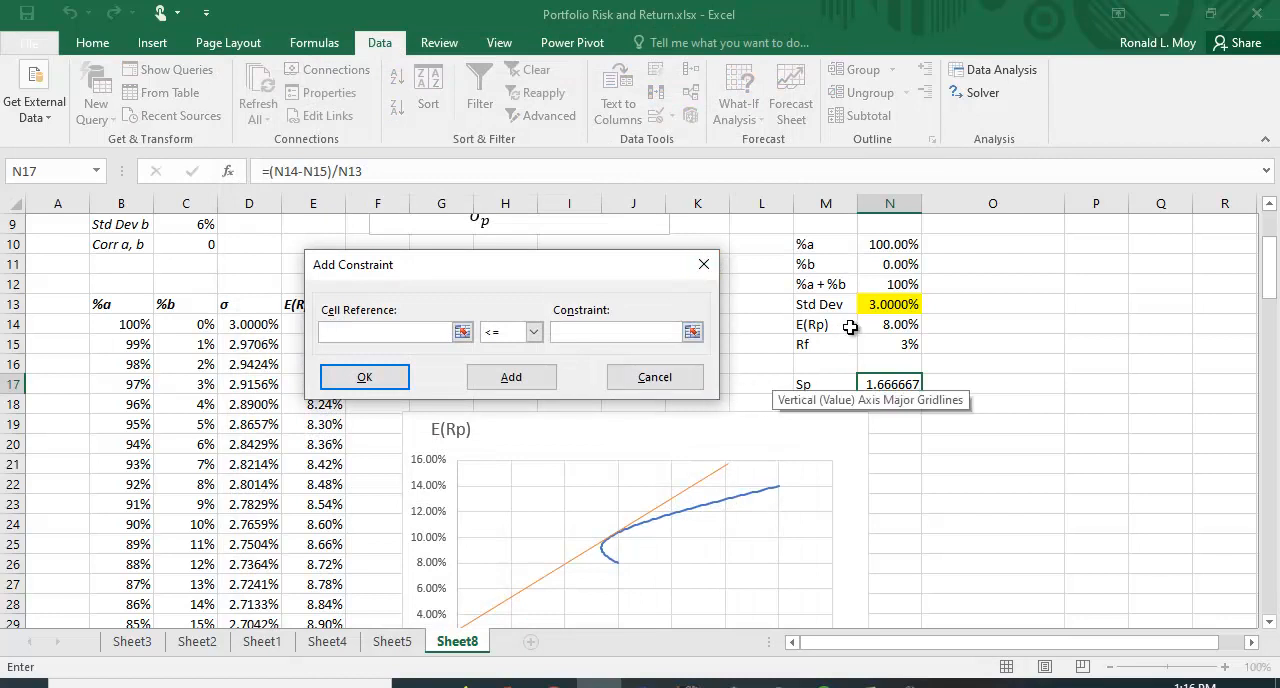
left_click(907, 284)
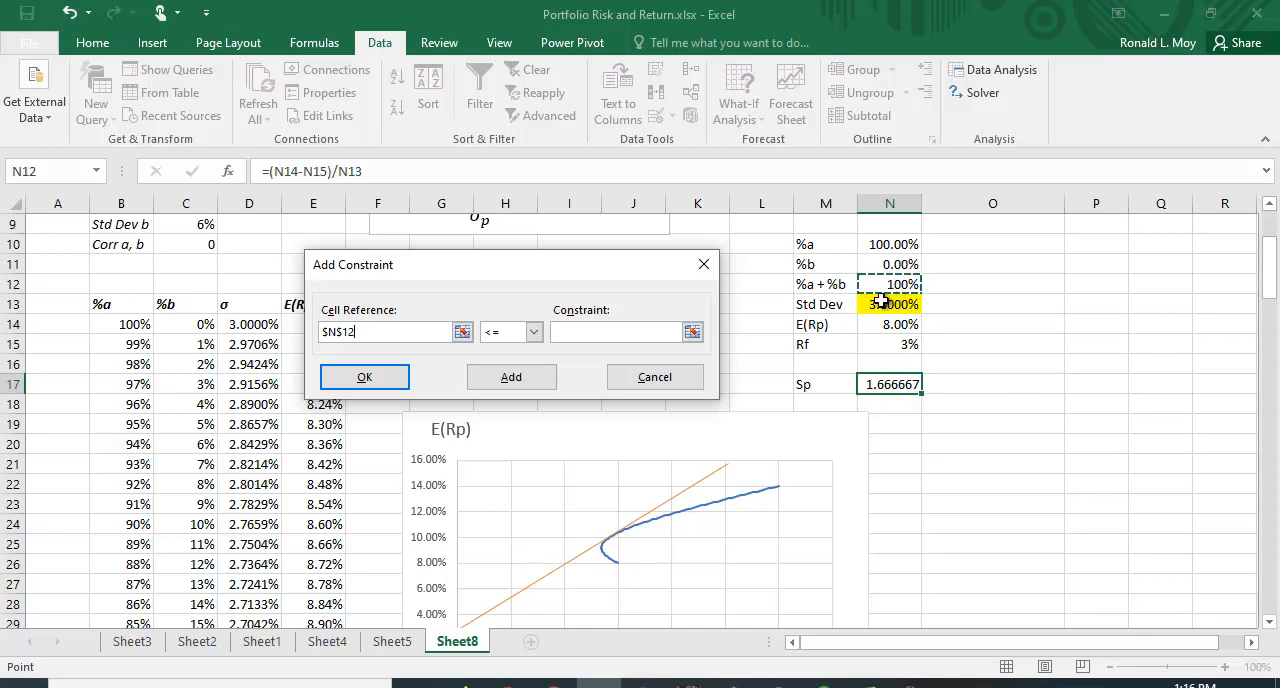
left_click(533, 331)
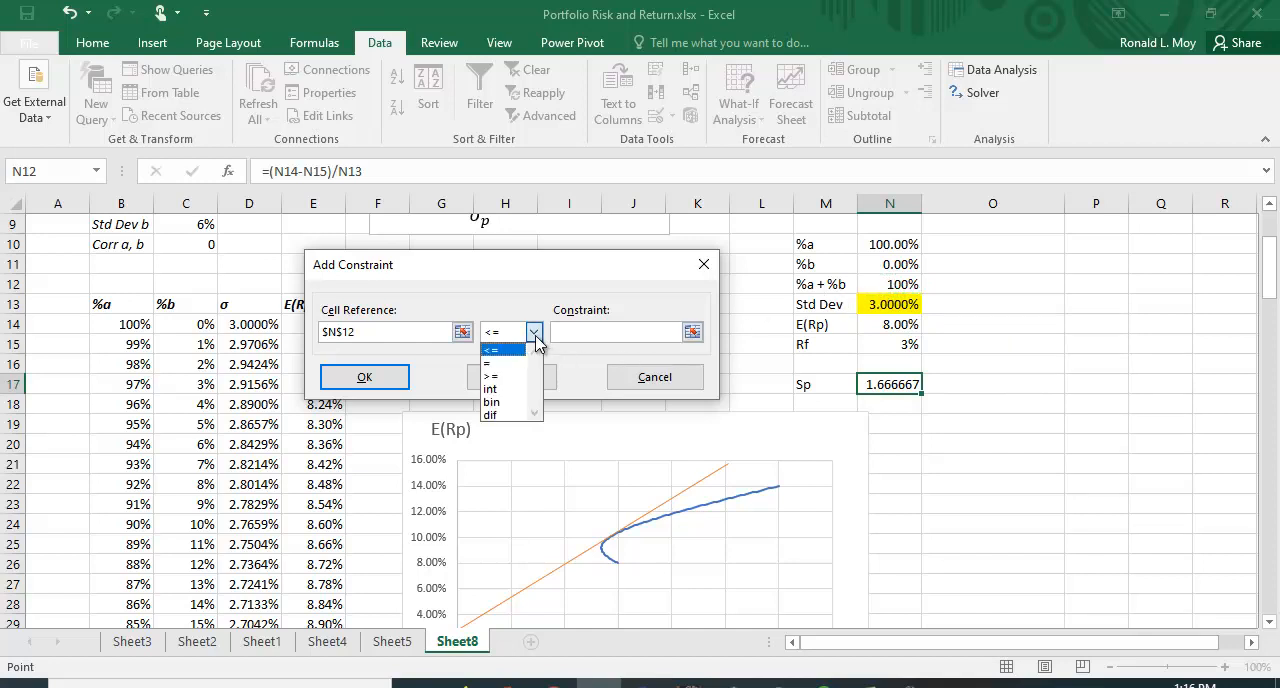
left_click(495, 364)
left_click(585, 334)
type("100")
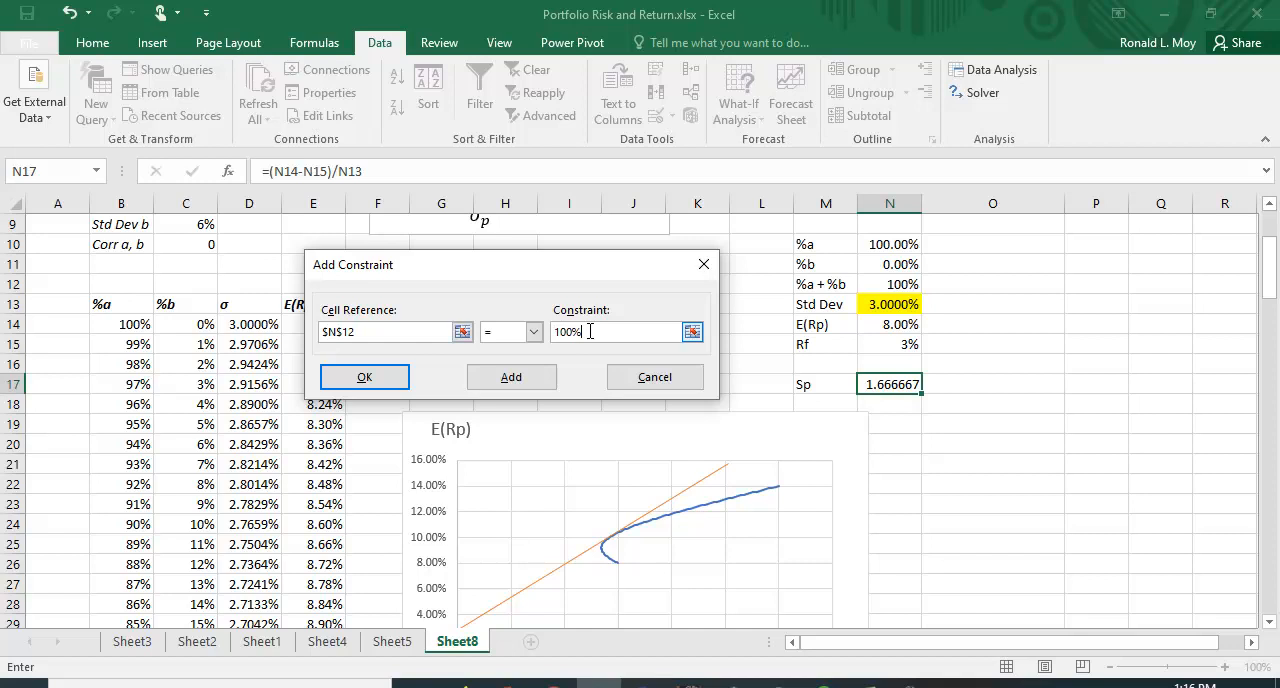
left_click(364, 377)
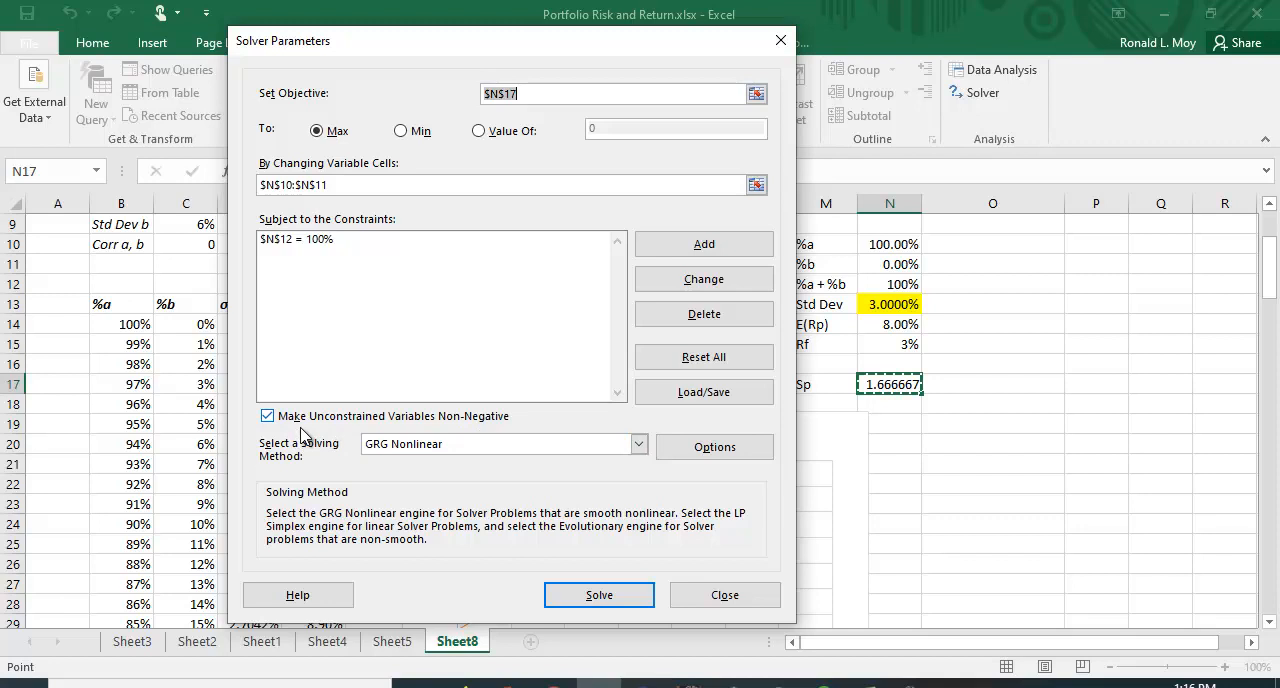
Run Solver and keep its solution: weights 64.52%/35.48%, Sharpe ratio 2.477678.
left_click(598, 596)
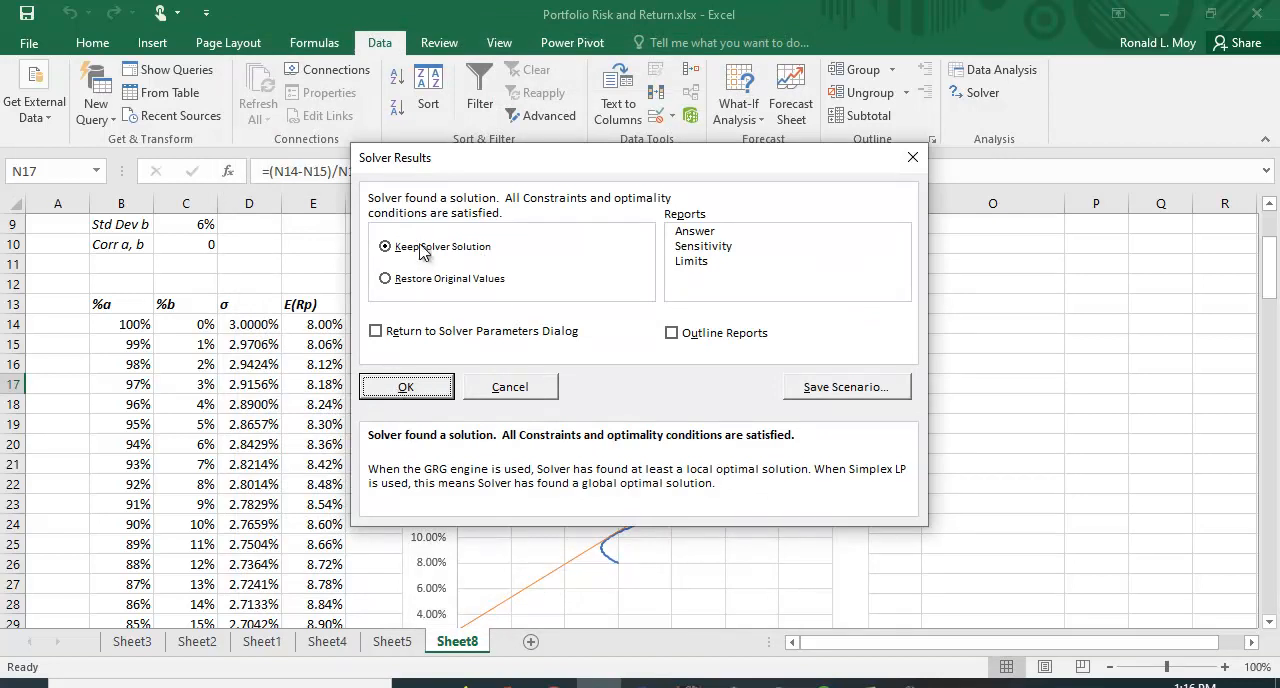
left_click(420, 395)
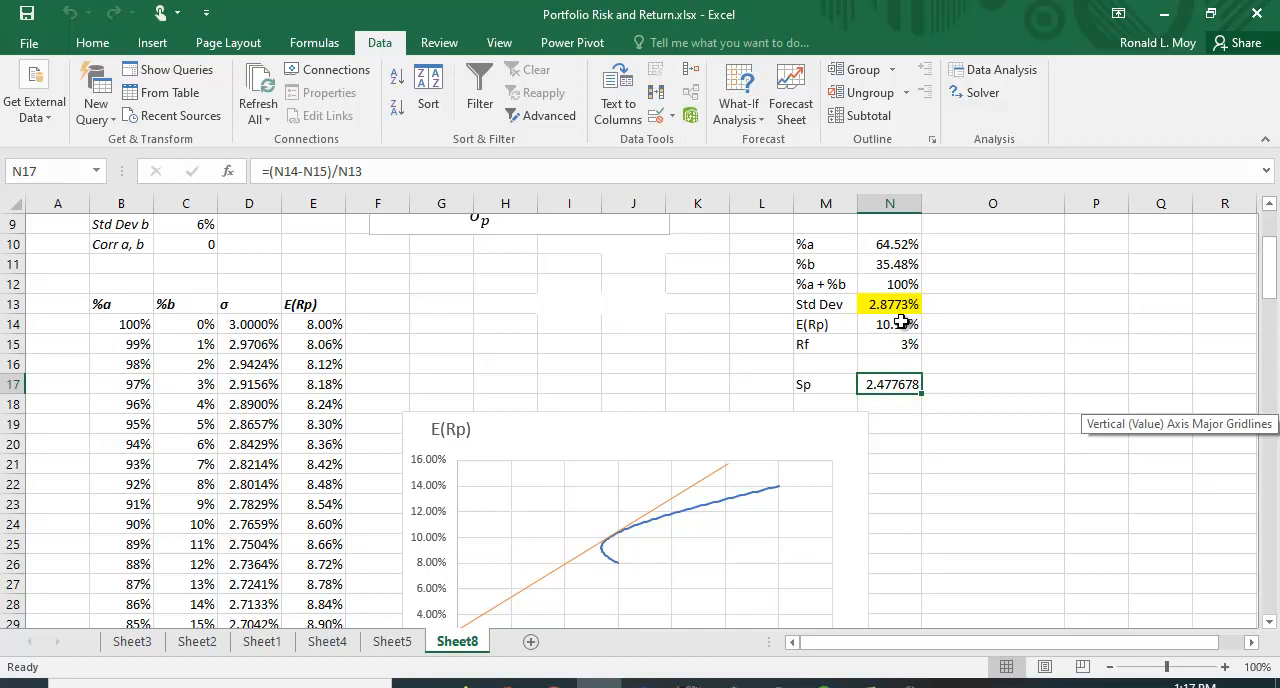
left_click(884, 308)
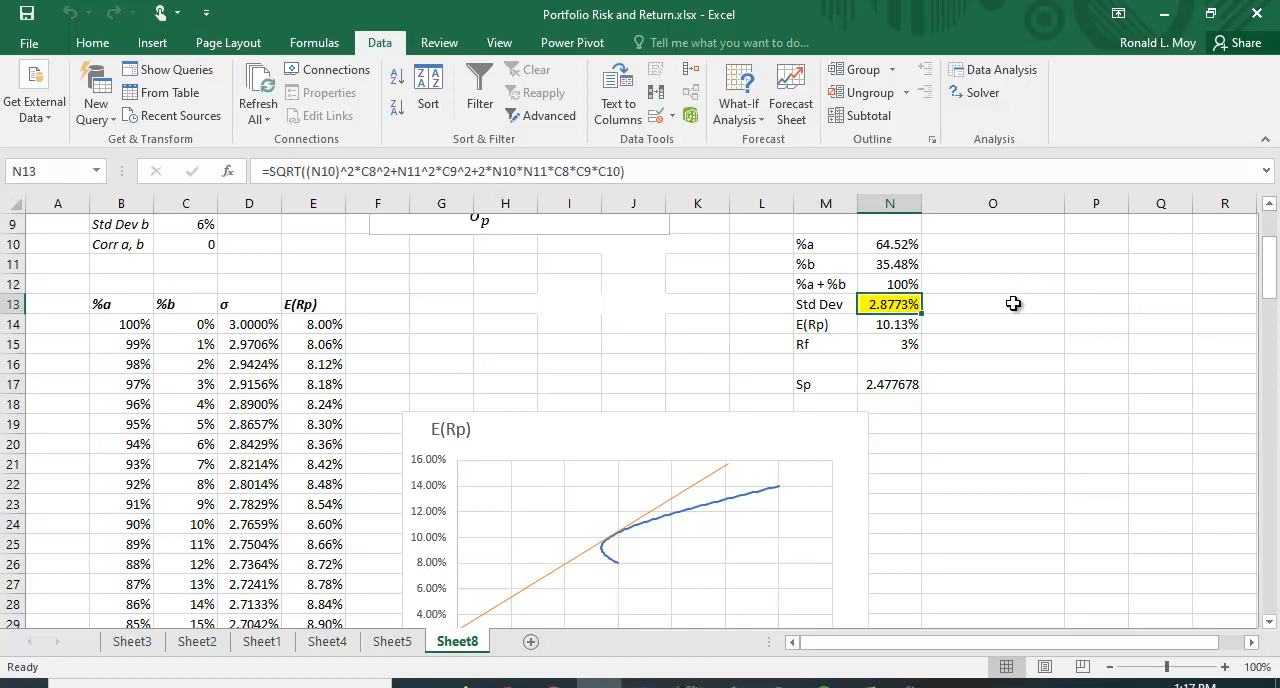
left_click(897, 328)
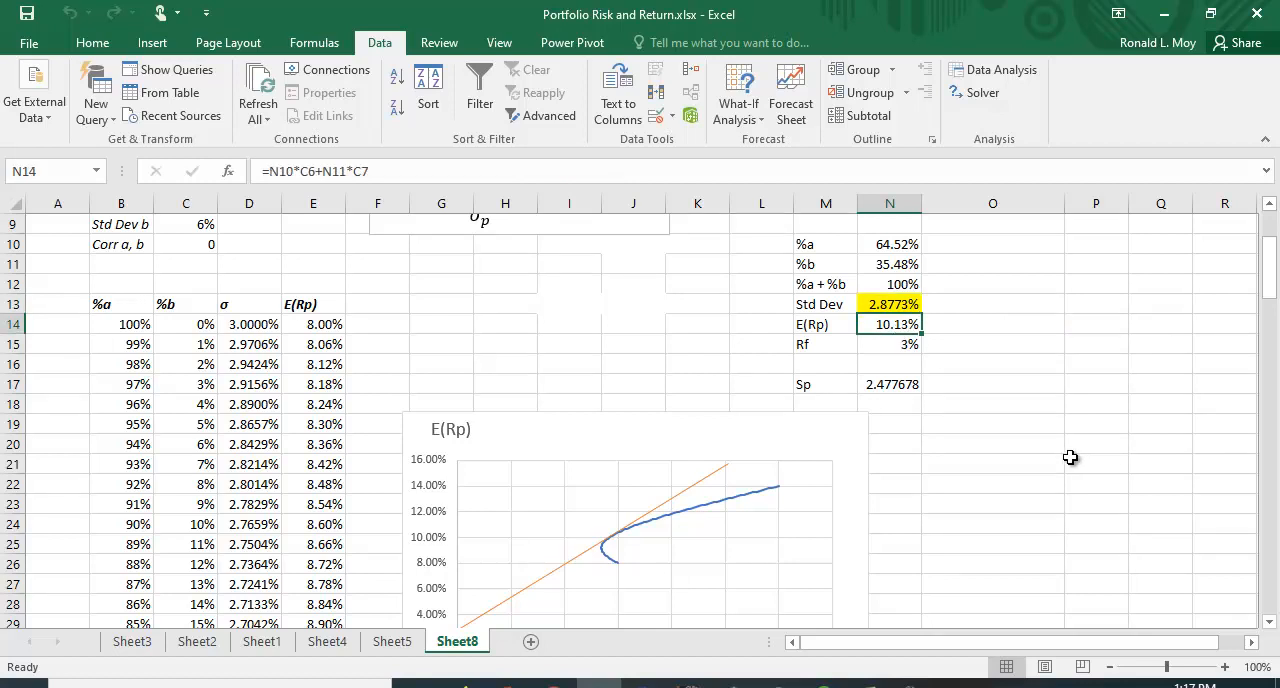
scroll(1070, 458, "down", 1)
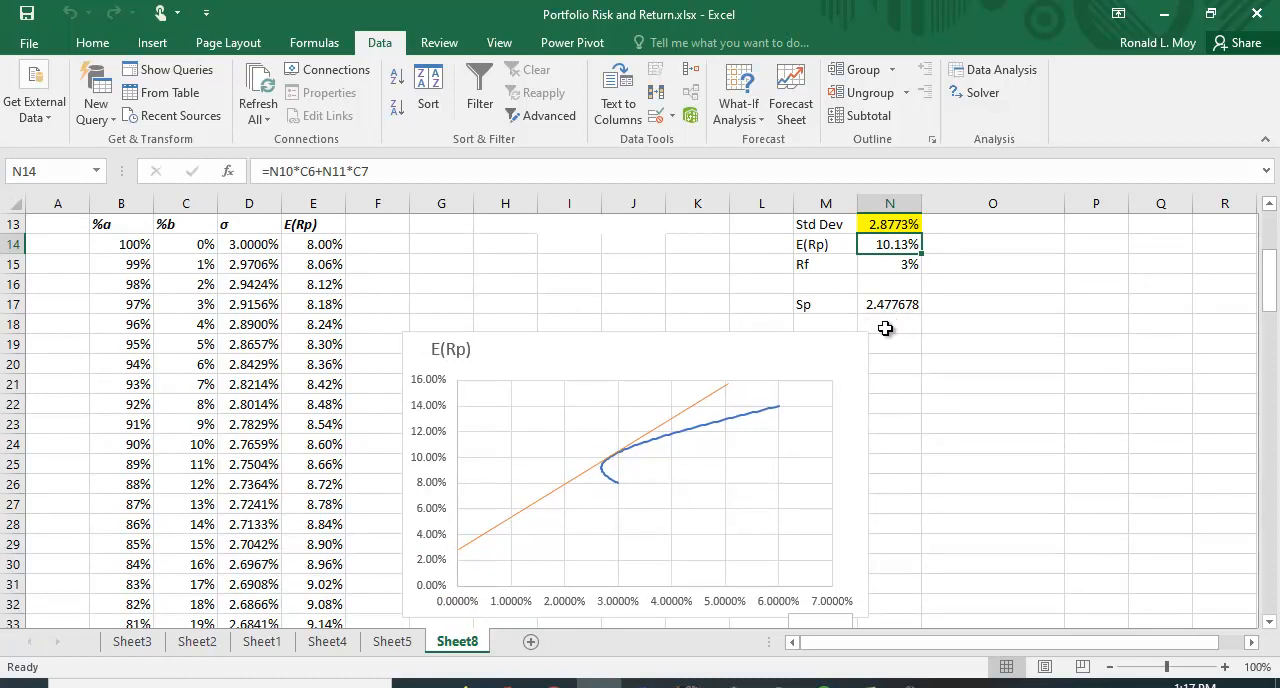
scroll(430, 530, "down", 4)
scroll(422, 524, "down", 3)
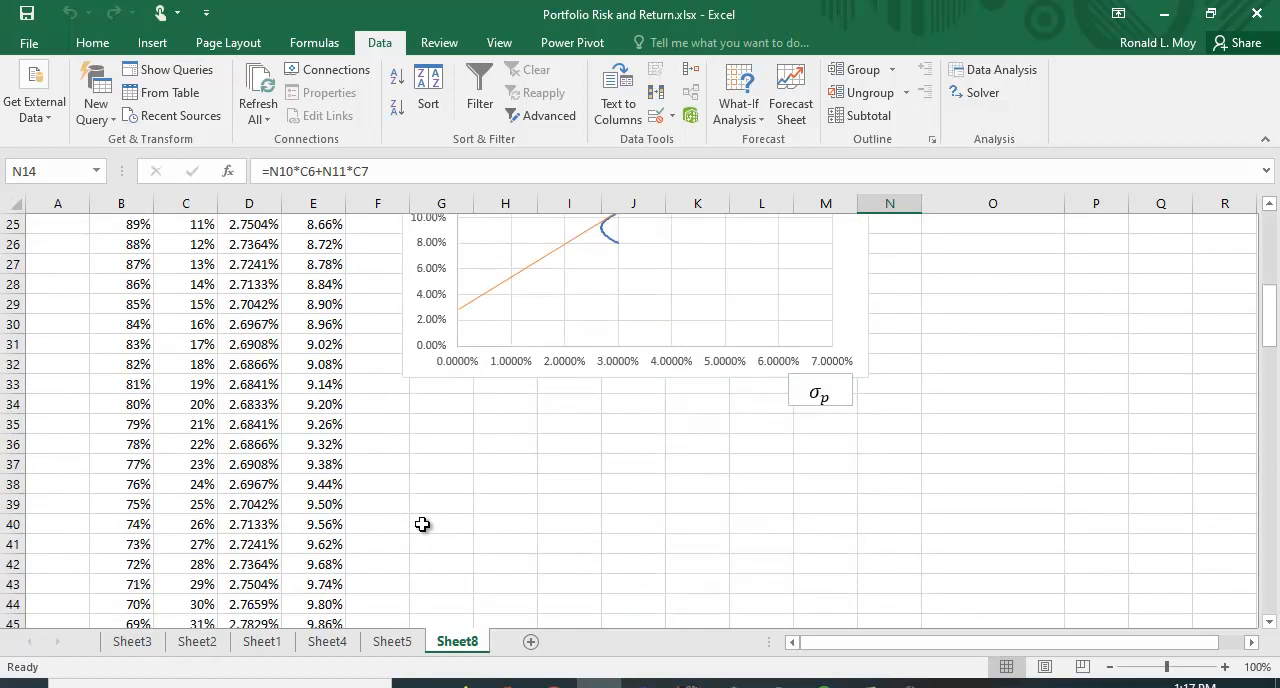
scroll(422, 524, "up", 4)
scroll(422, 524, "up", 4)
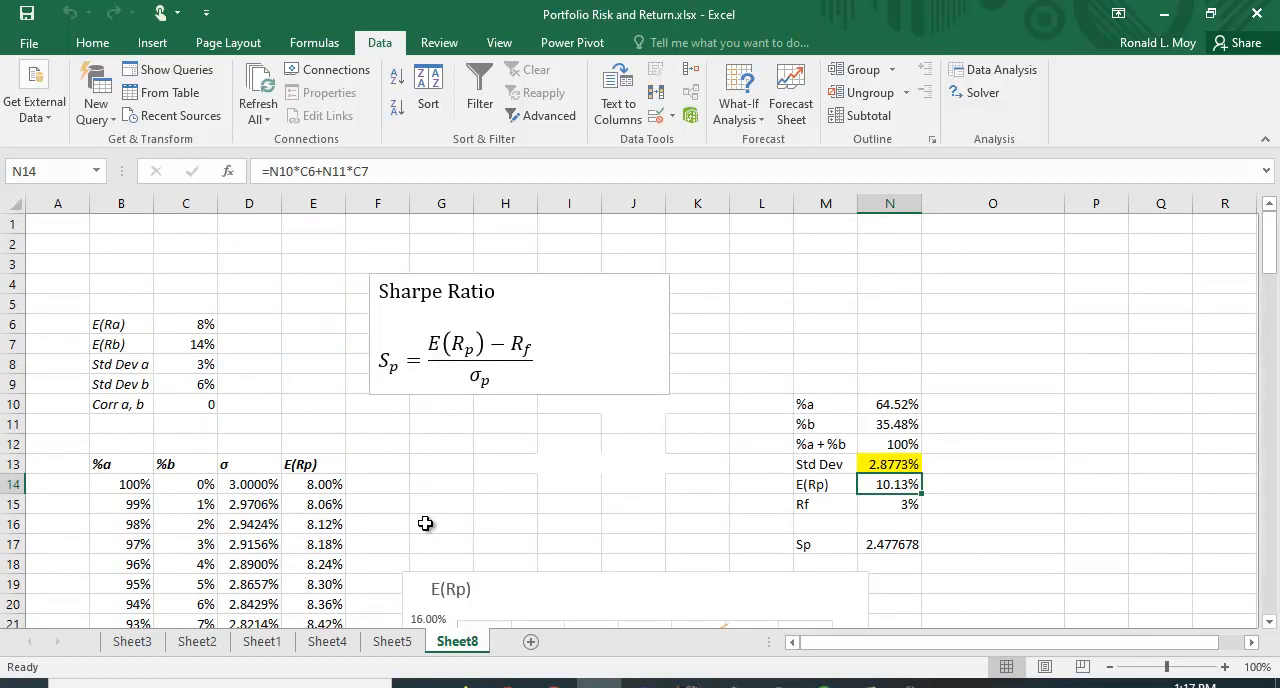
scroll(426, 526, "down", 4)
scroll(426, 526, "down", 3)
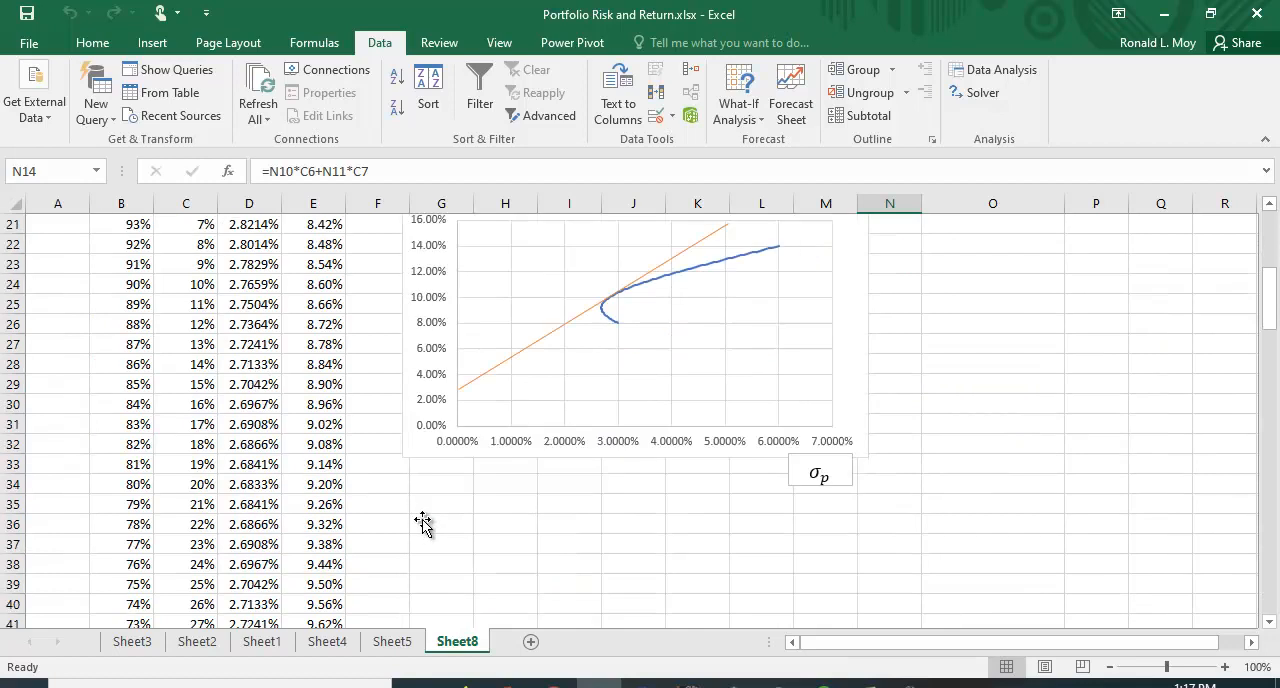
scroll(426, 526, "down", 3)
scroll(426, 526, "down", 2)
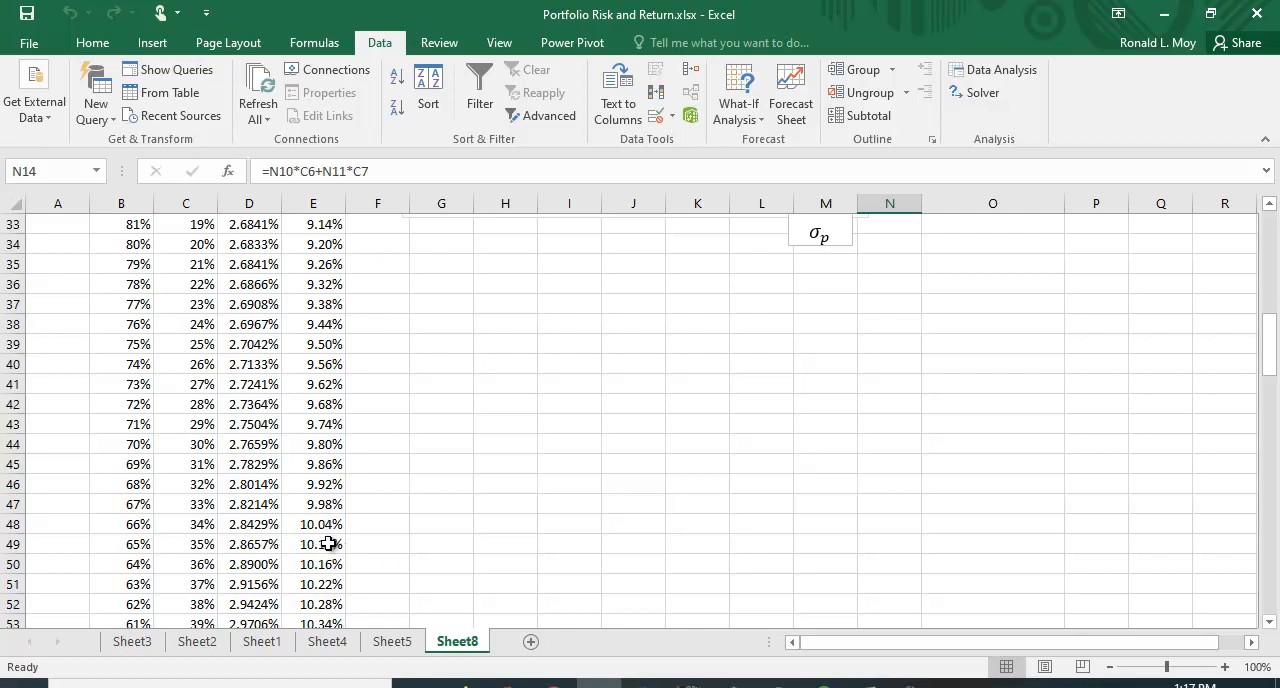
scroll(548, 580, "up", 8)
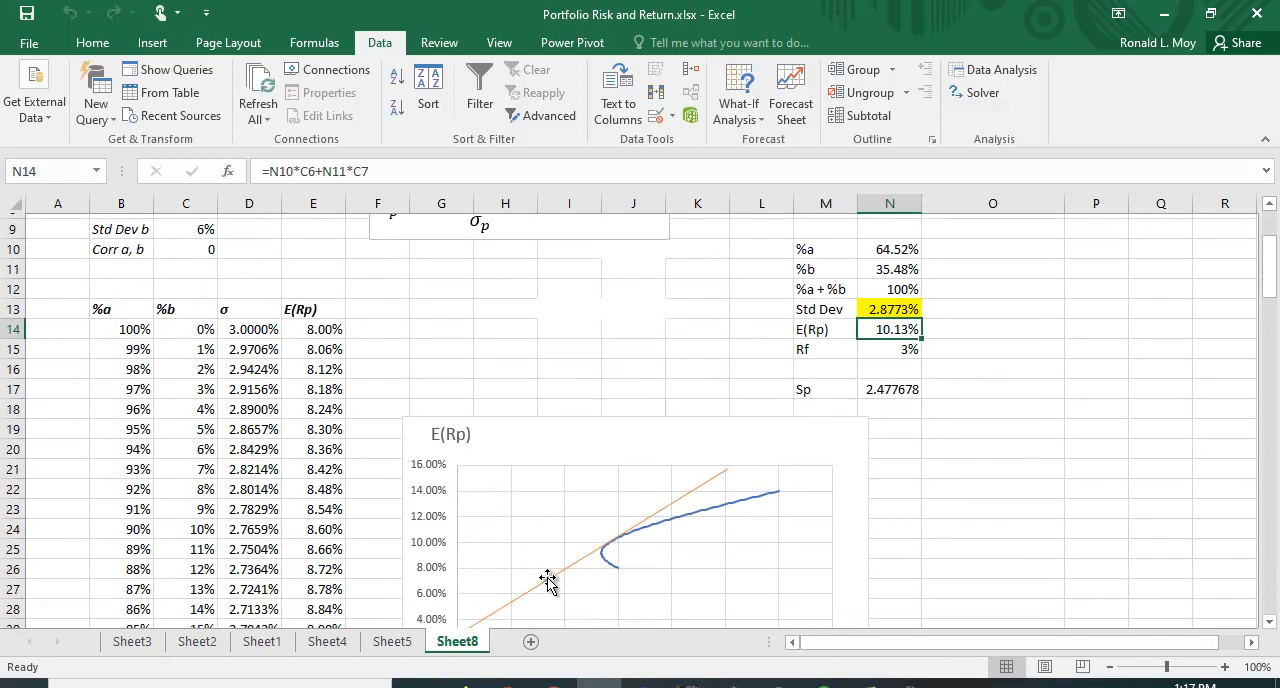
scroll(548, 580, "down", 4)
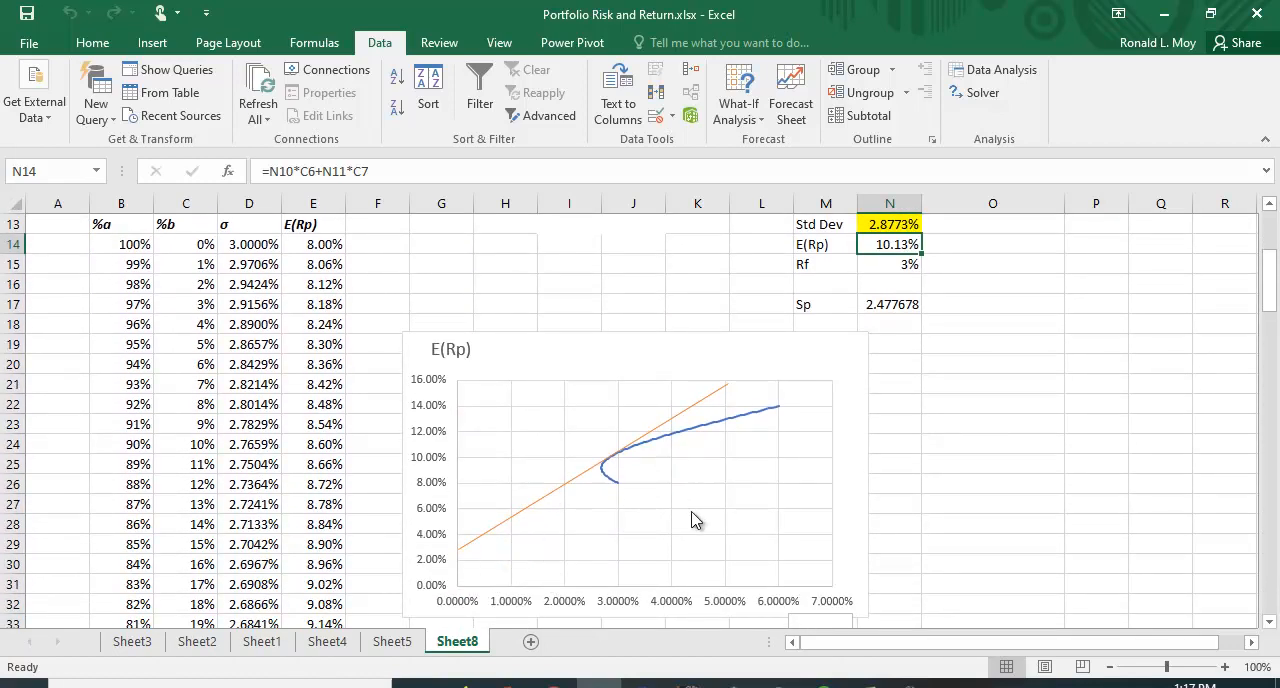
scroll(697, 520, "up", 6)
scroll(688, 512, "down", 4)
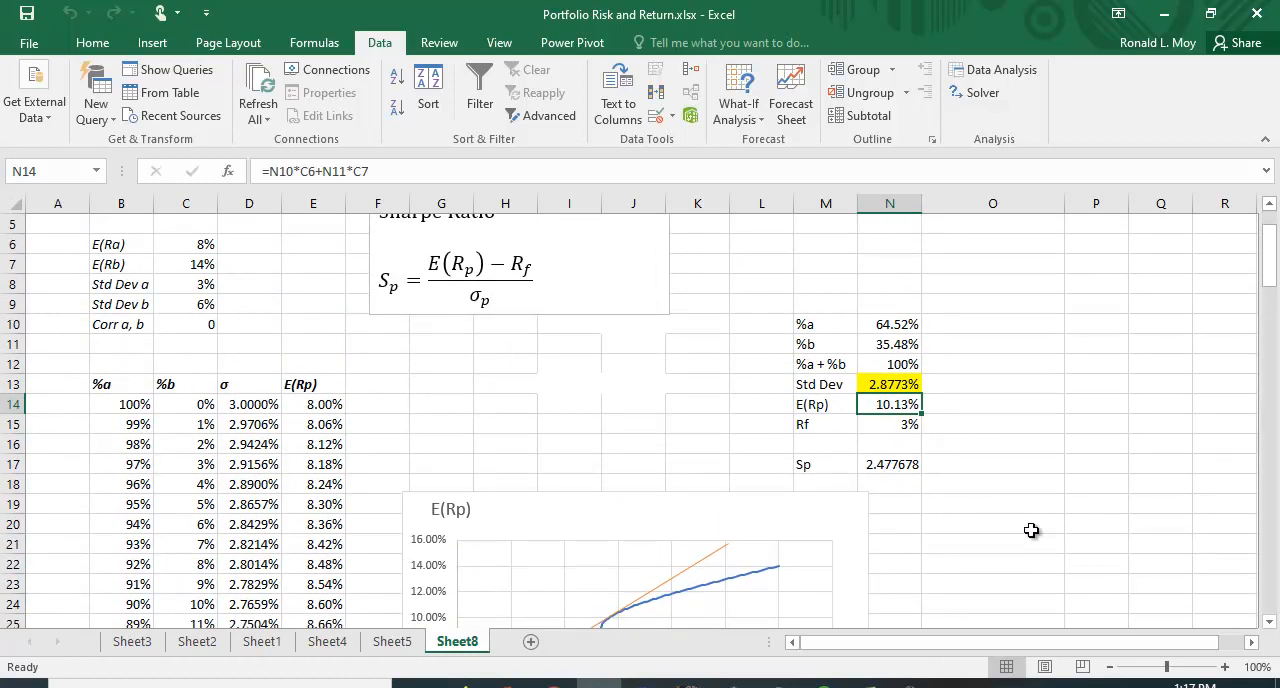
scroll(1030, 530, "down", 4)
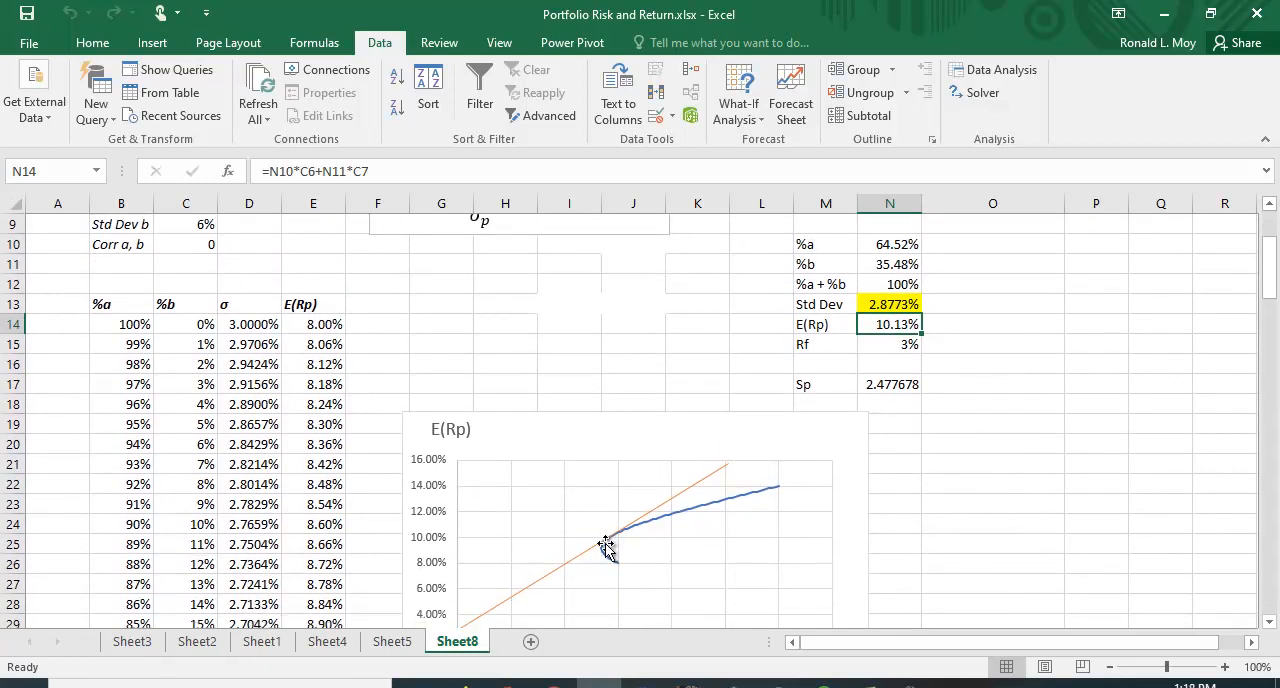
scroll(683, 559, "down", 4)
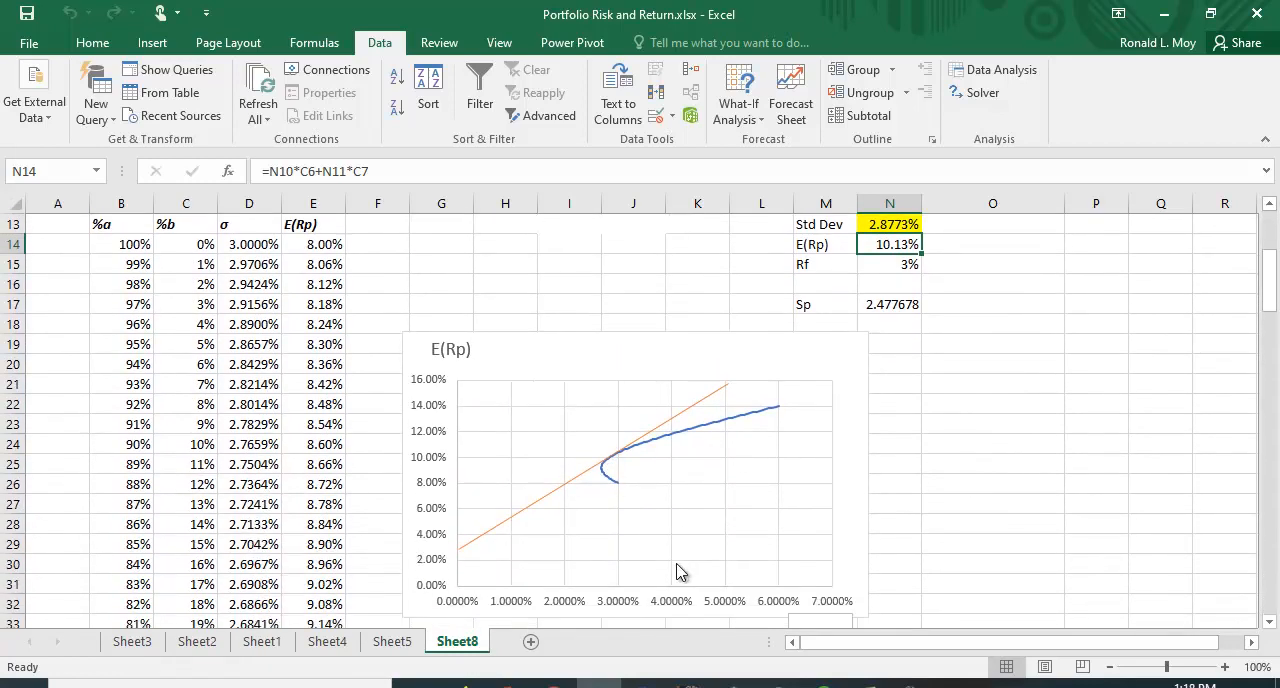